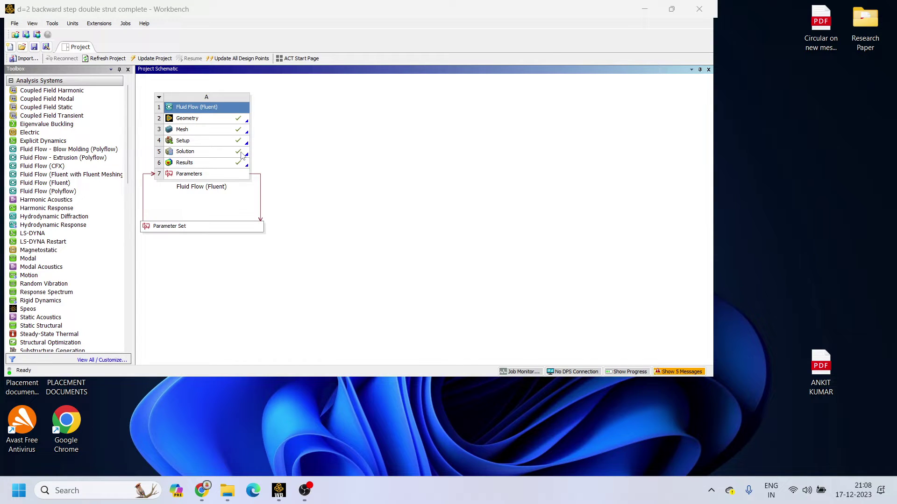
Open the Solution cell of the Fluid Flow (Fluent) system for editing in Fluent.
left_click(241, 156)
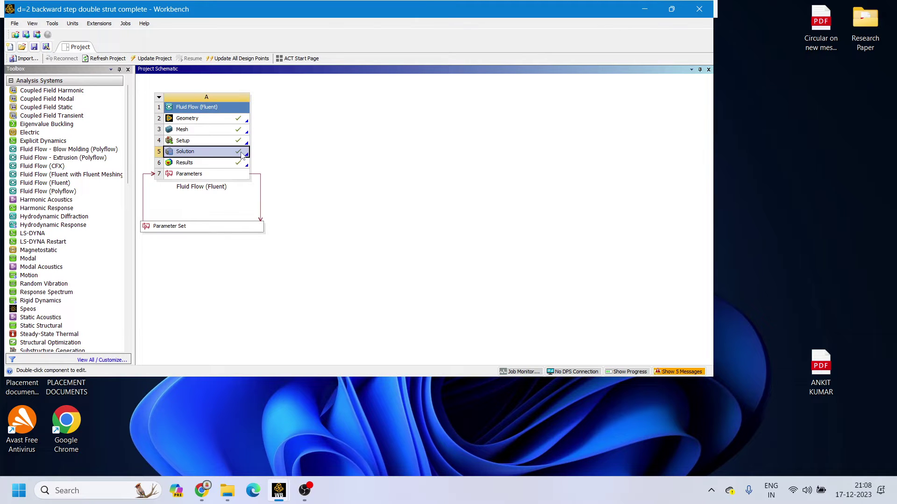
right_click(241, 156)
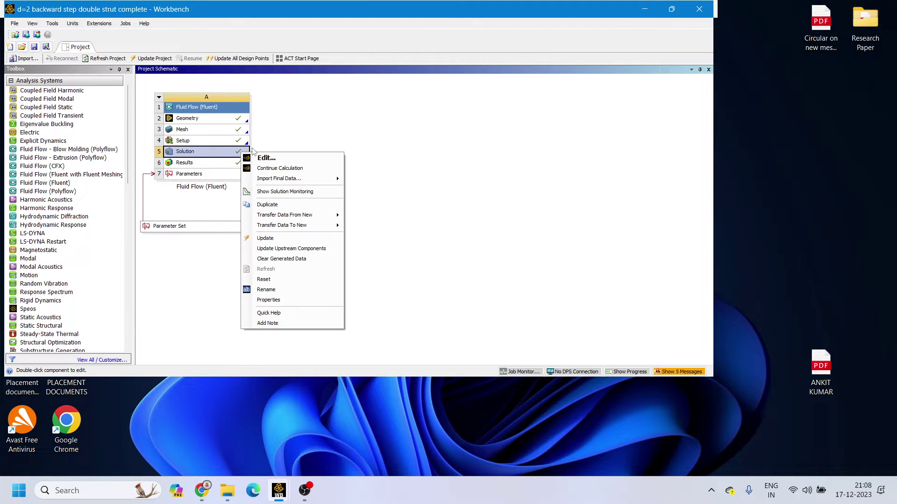
left_click(271, 136)
left_click(239, 156)
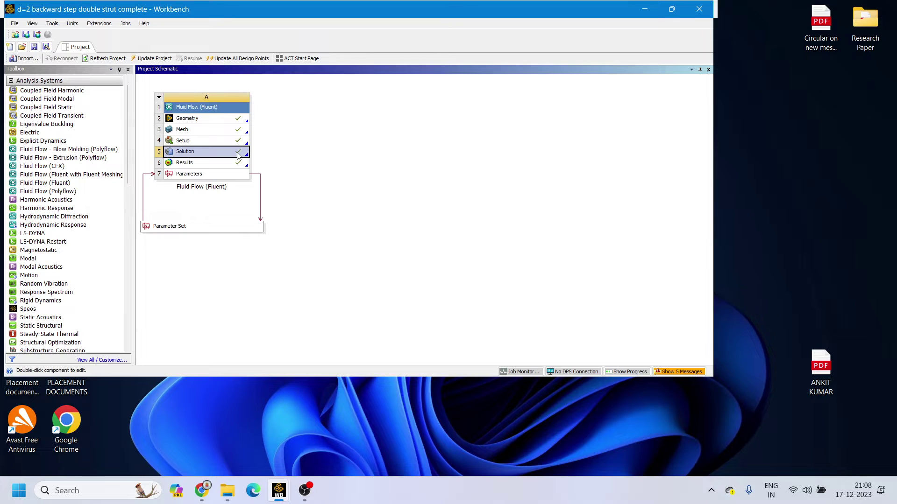
right_click(238, 155)
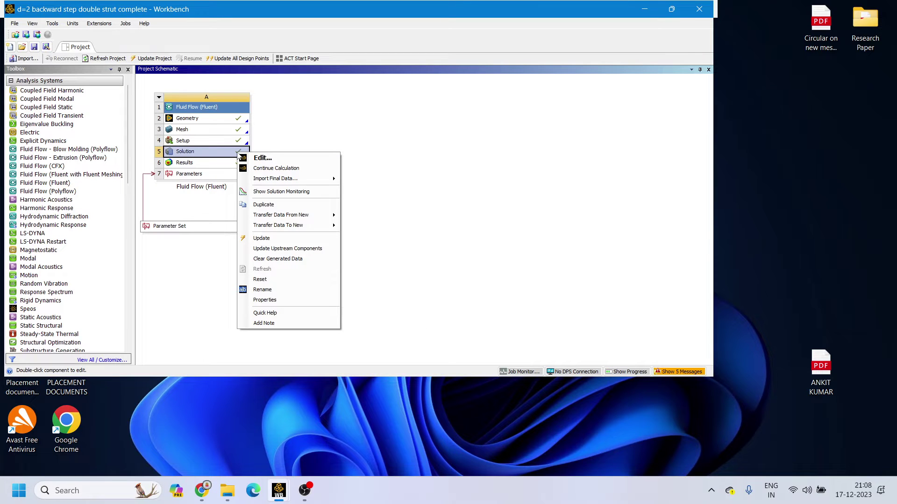
left_click(269, 159)
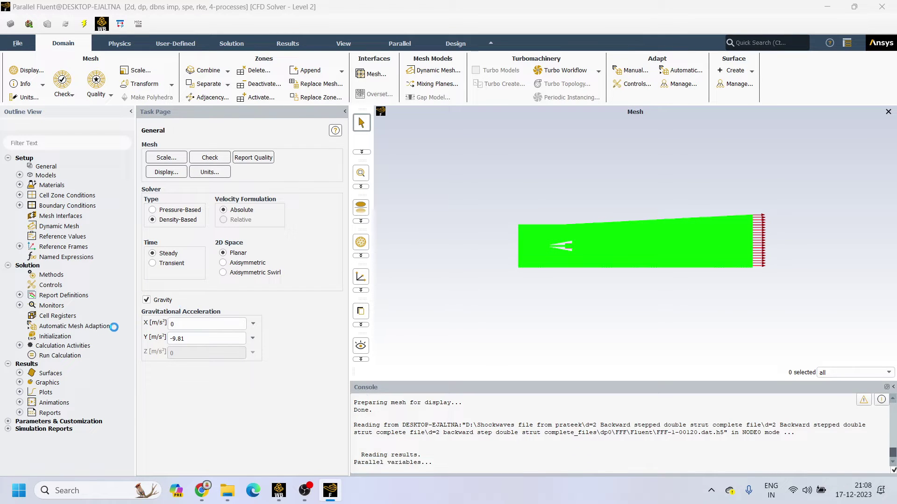
left_click(65, 355)
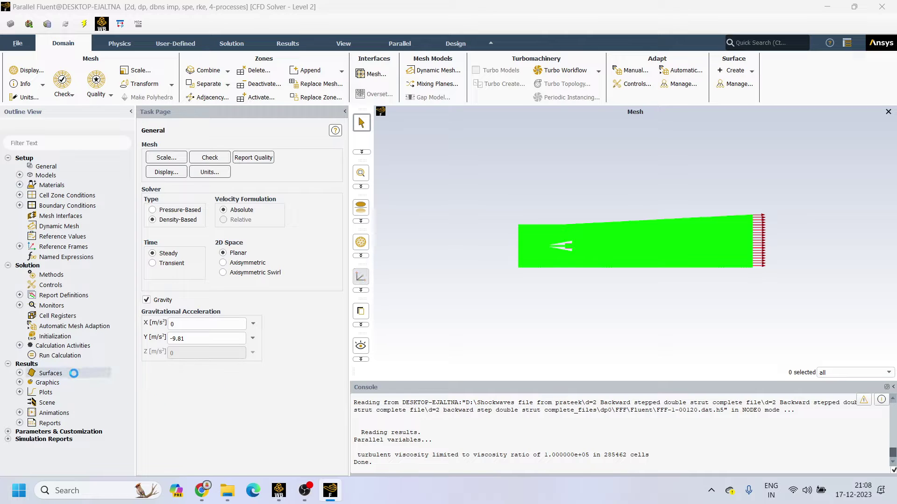
double_click(80, 365)
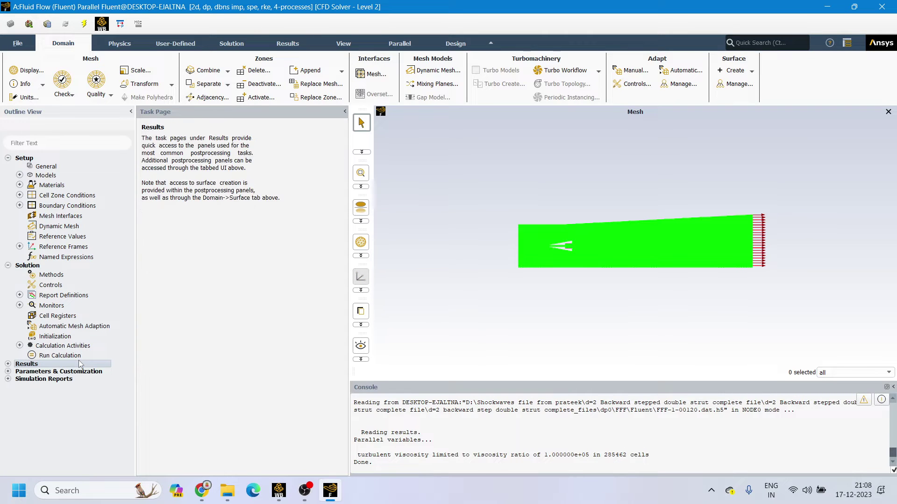
double_click(43, 368)
left_click(74, 356)
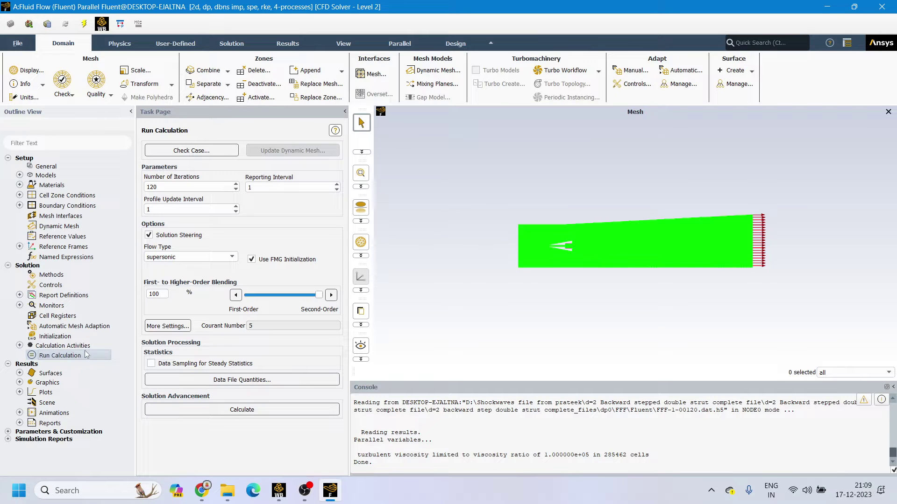
left_click(53, 373)
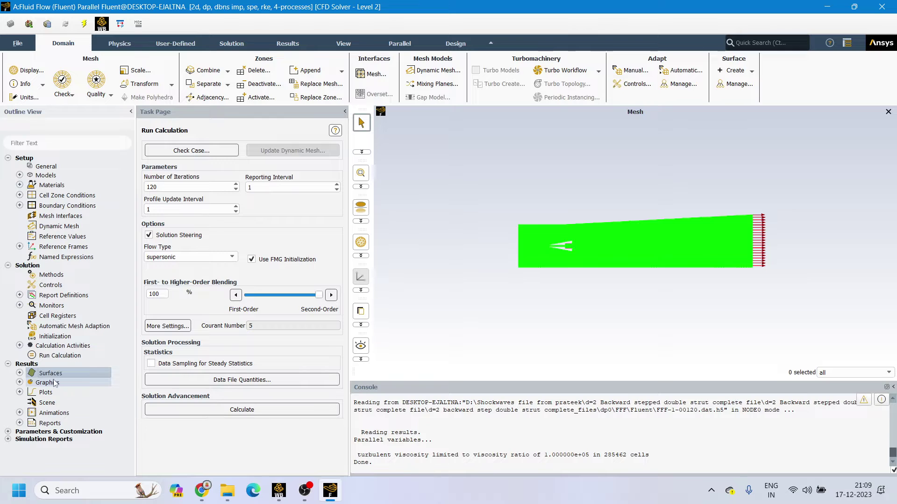
Create and display a new filled contour of velocity Mach Number on all surfaces.
double_click(48, 384)
left_click(60, 403)
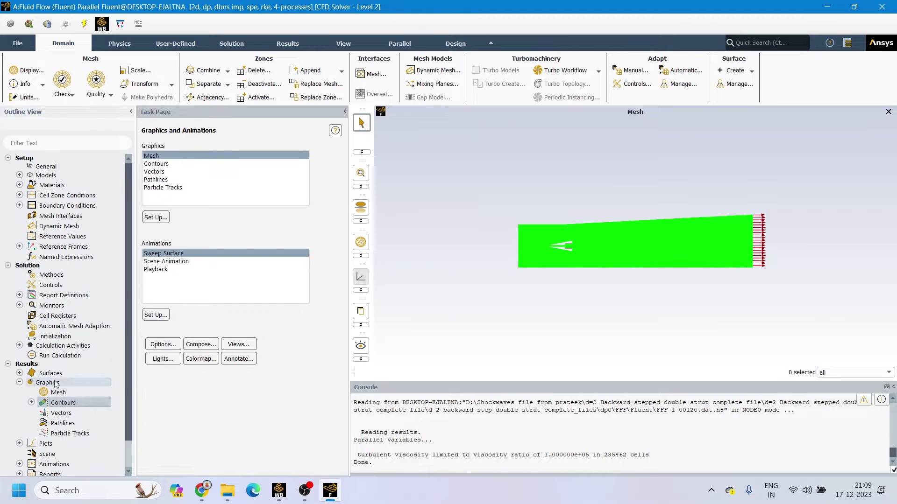
double_click(65, 405)
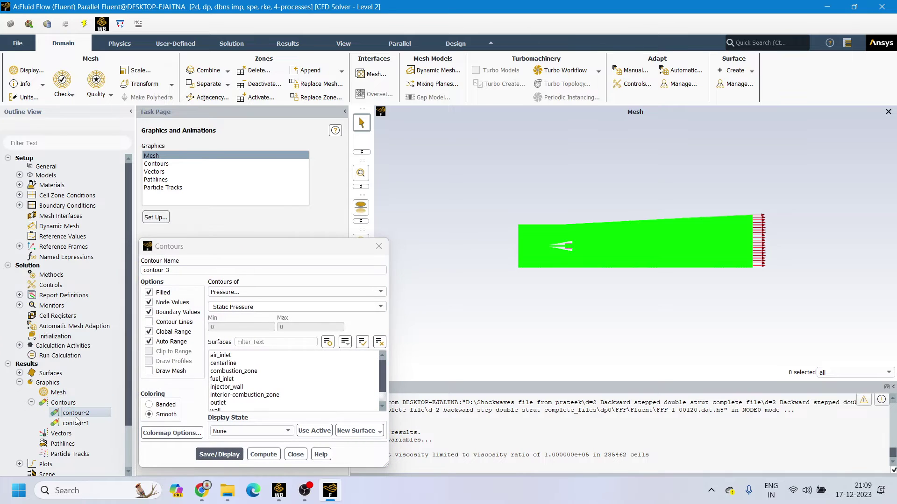
left_click(246, 293)
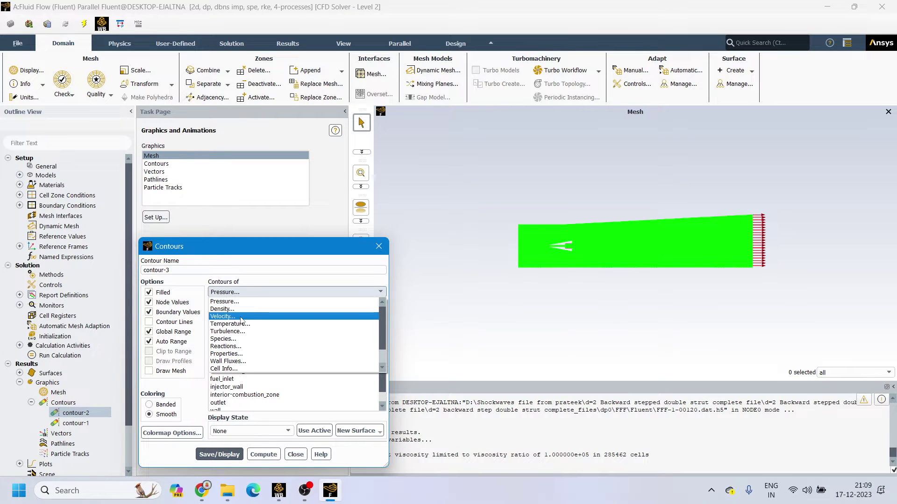
left_click(241, 317)
left_click(292, 307)
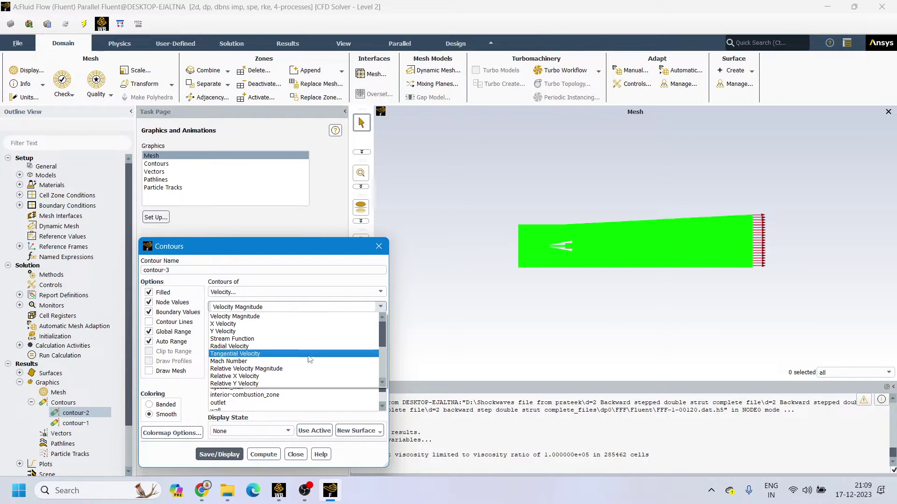
left_click(294, 361)
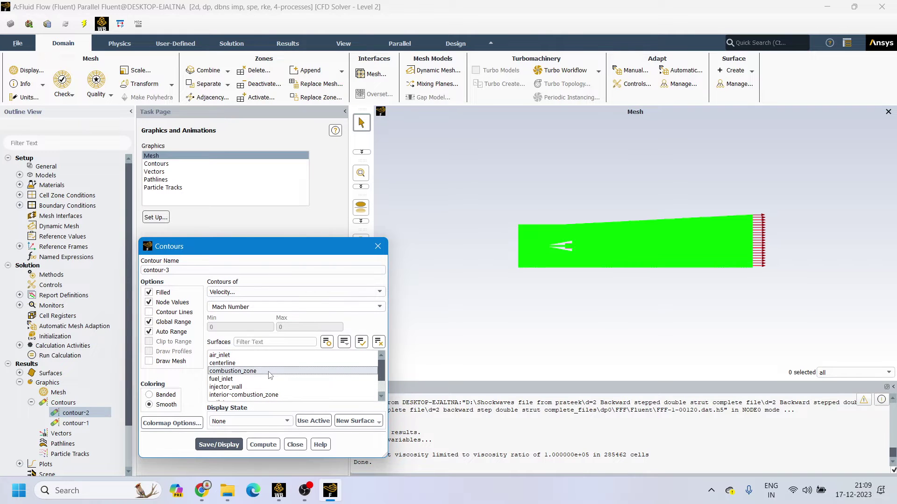
left_click(269, 371)
key("ctrl+a")
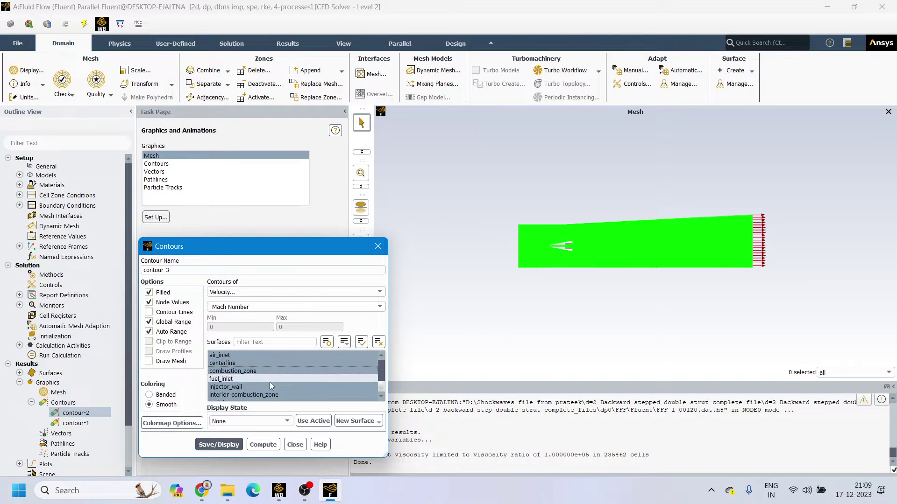
left_click(224, 448)
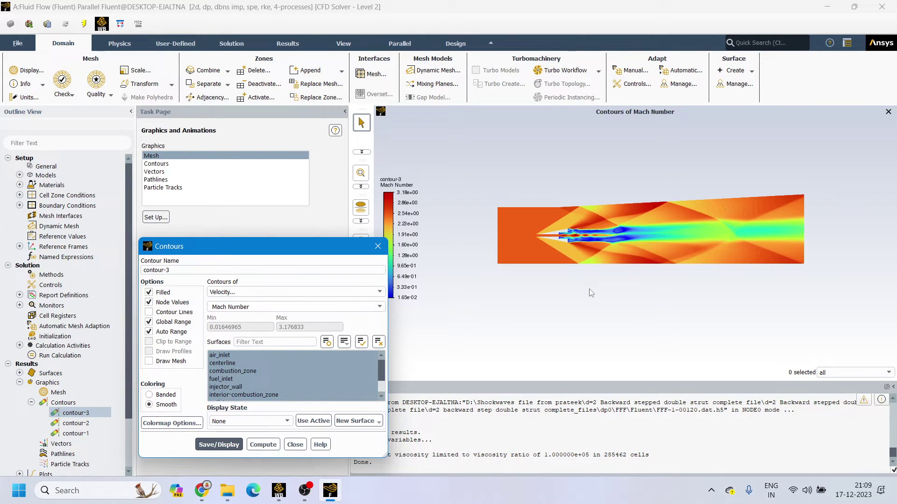
Enlarge the colour legend of the Mach number contour and close the contour settings.
scroll(590, 302, "up", 1)
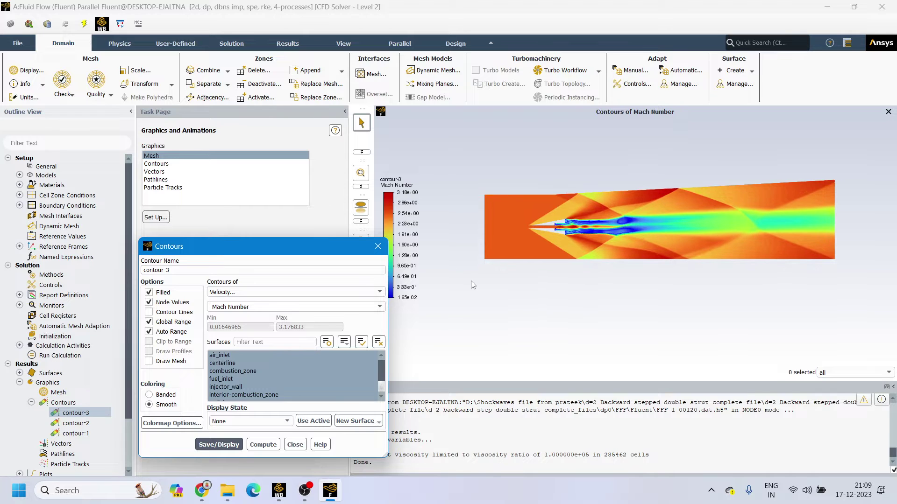
left_click_drag(424, 178, 441, 148)
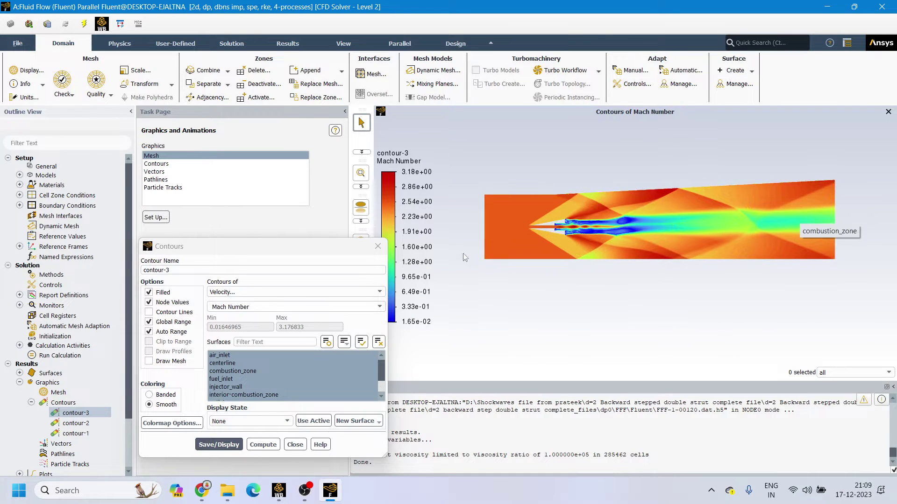
left_click(378, 247)
Delete the existing centerline surface from the results and acknowledge the resulting change.
scroll(70, 374, "down", 2)
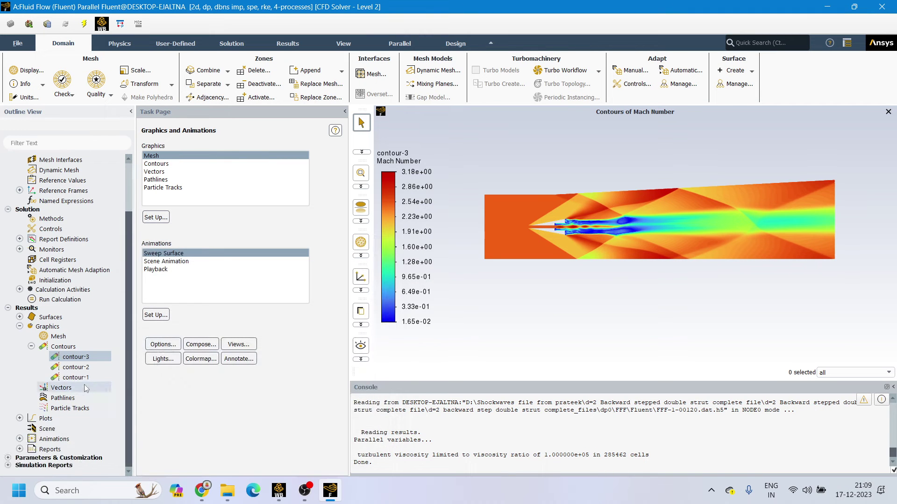
double_click(68, 318)
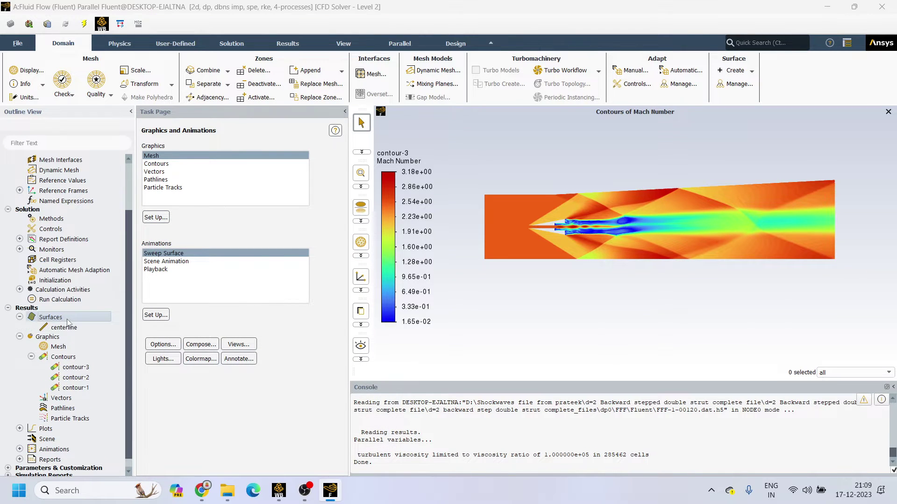
left_click(56, 328)
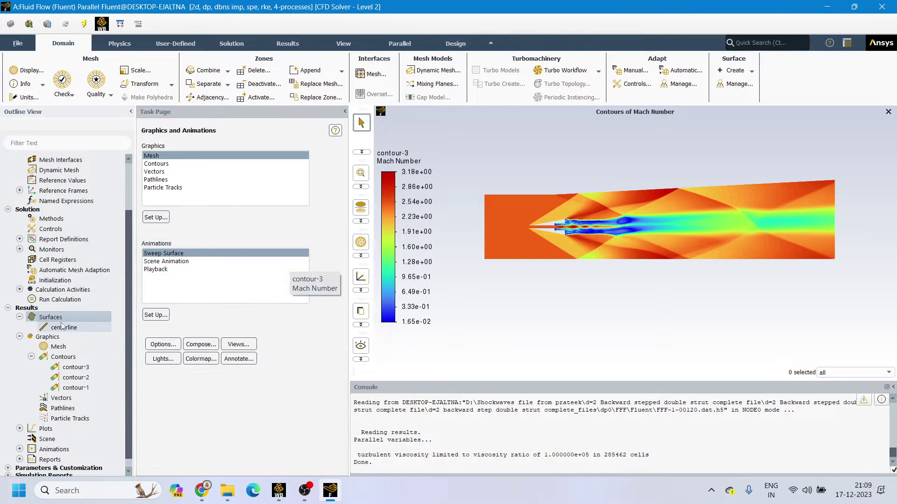
right_click(55, 332)
left_click(70, 351)
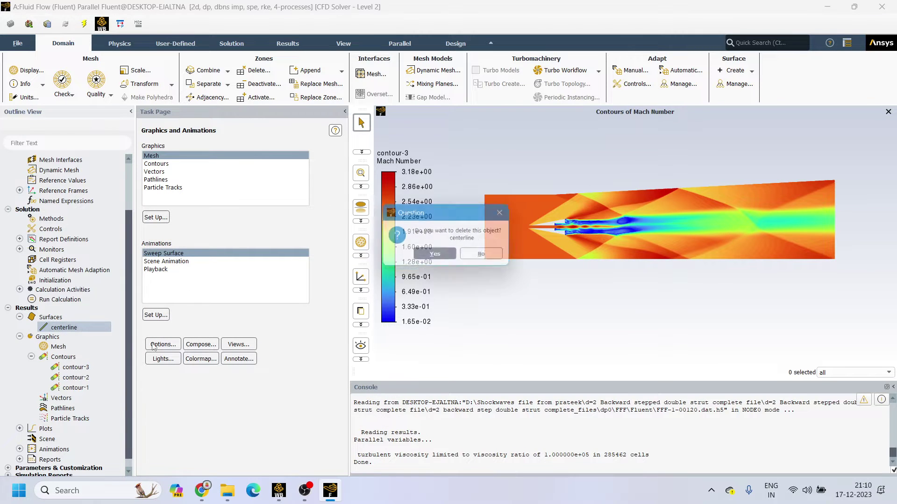
left_click(442, 257)
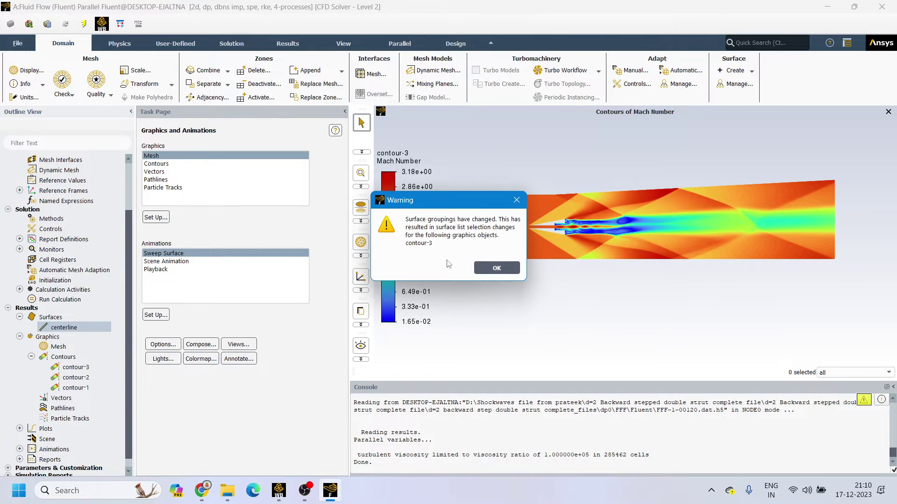
left_click(493, 266)
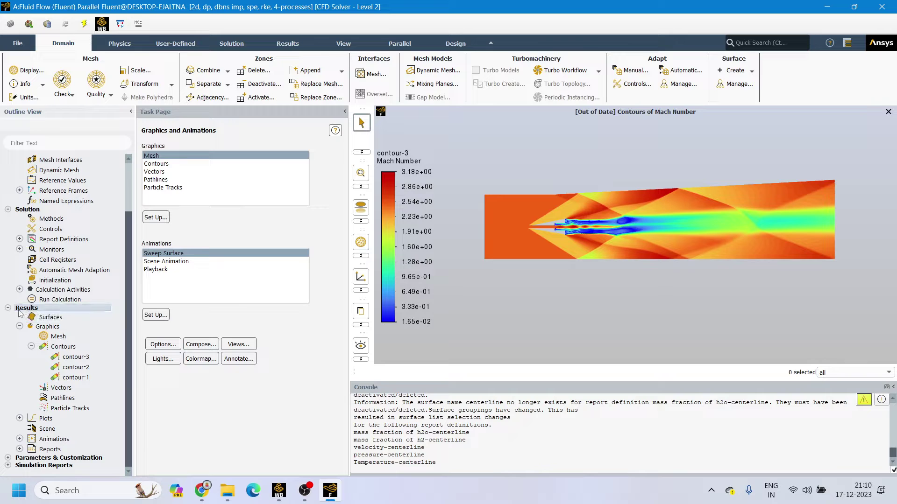
Define a new line surface named line-80mm with x0 and x1 both set to 0.08 m.
right_click(68, 322)
mouse_move(82, 338)
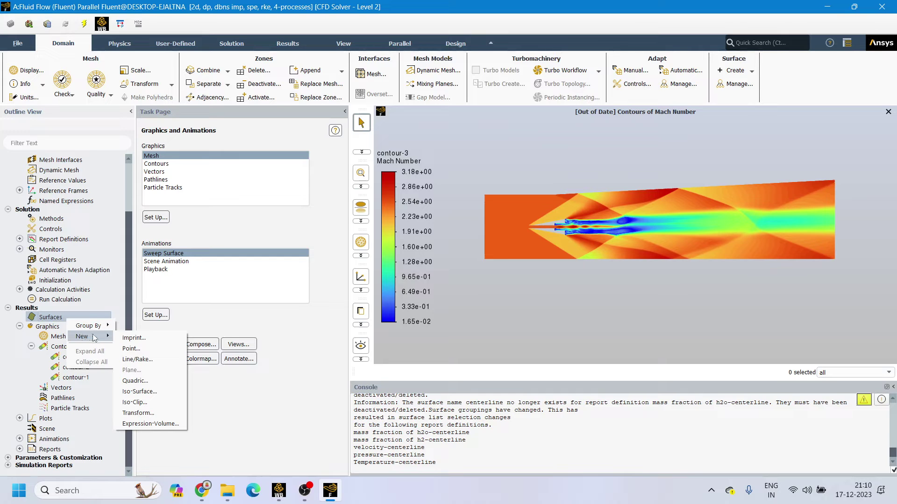
left_click(136, 360)
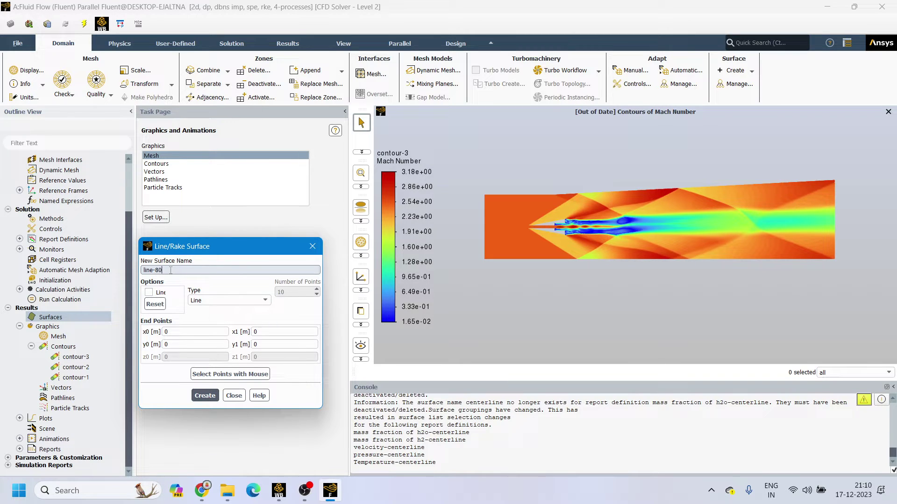
type("mm")
left_click(171, 332)
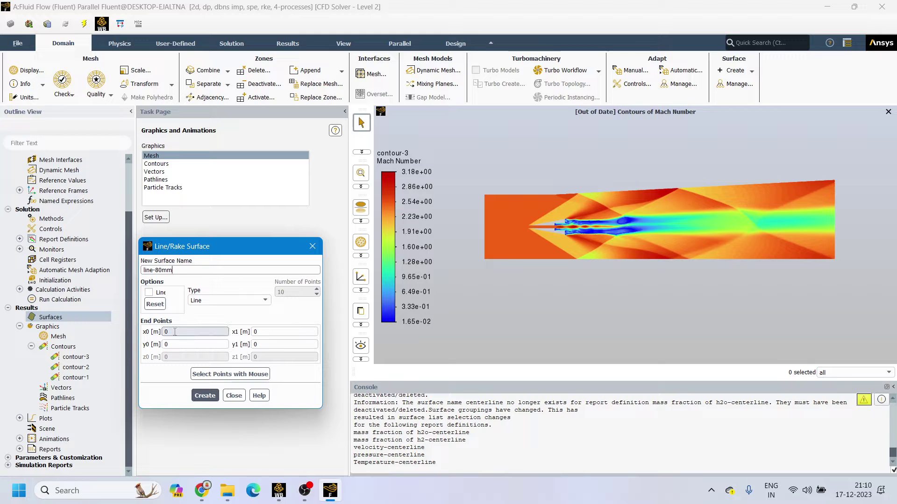
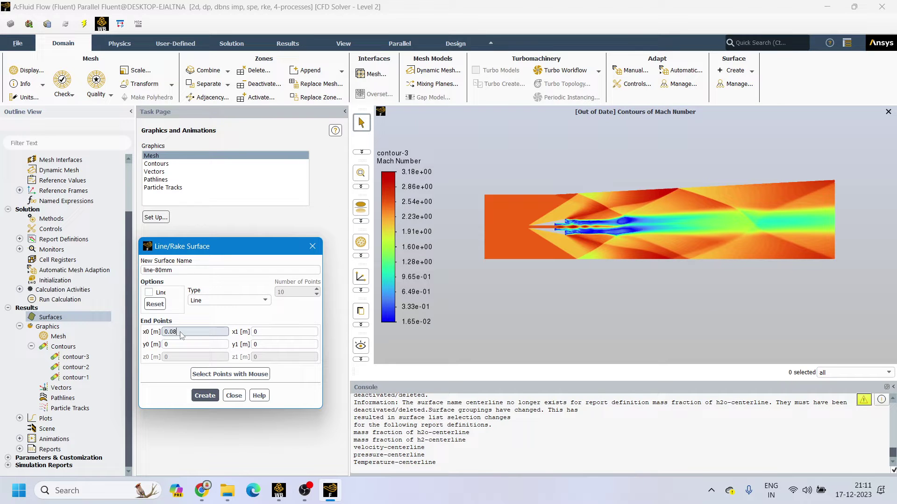
left_click(269, 331)
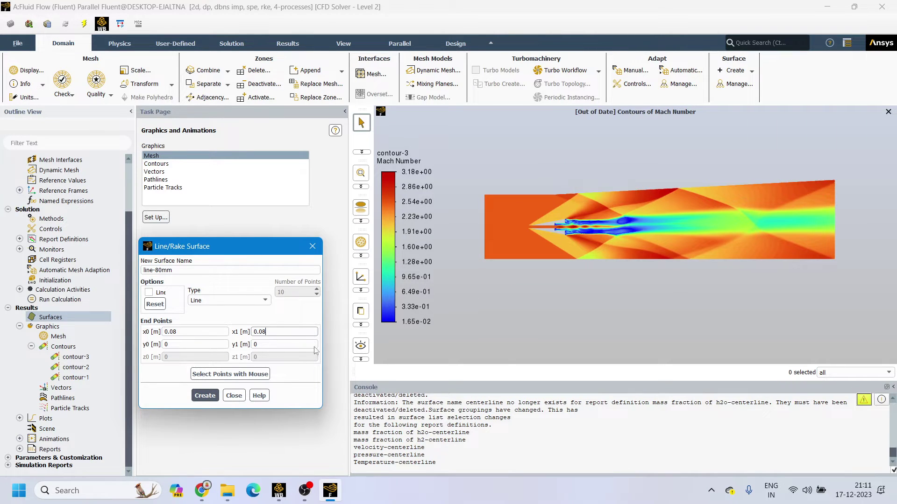
Set y0 to -1 m and y1 to 1 m, create the line surface, and select it in the outline.
left_click(178, 350)
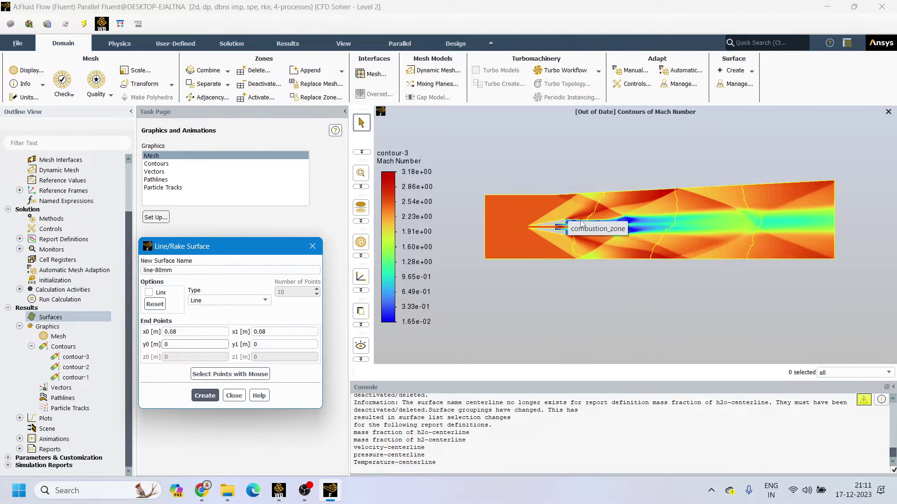
double_click(186, 348)
type("-1")
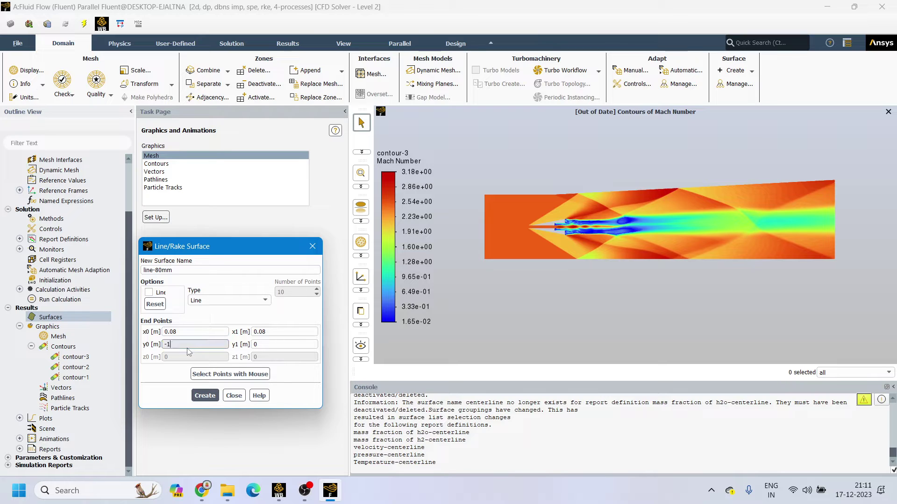
double_click(258, 344)
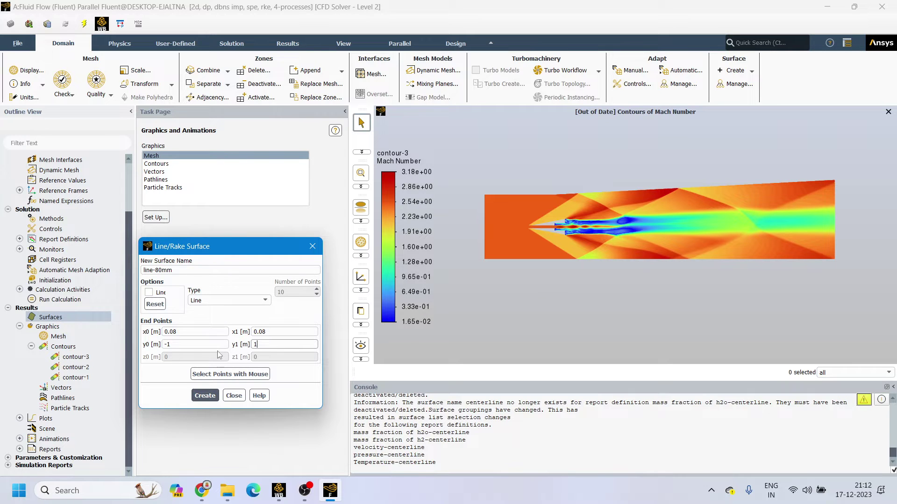
left_click(212, 396)
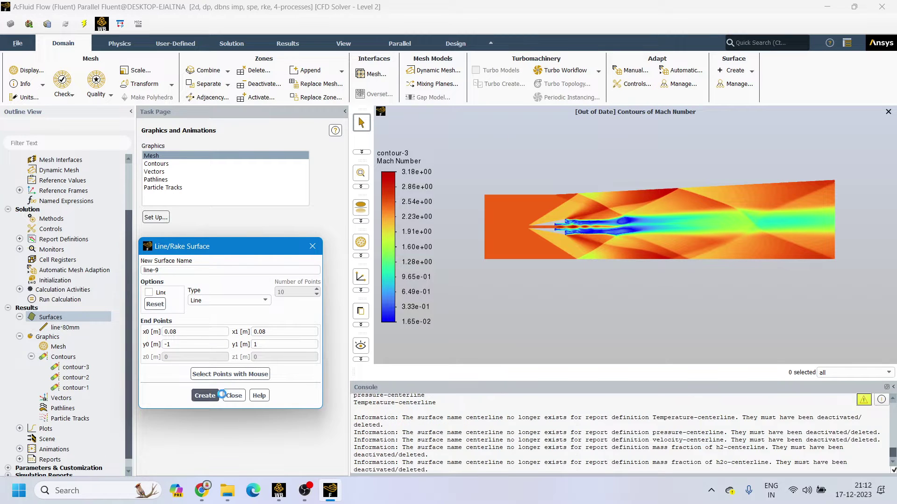
left_click(234, 396)
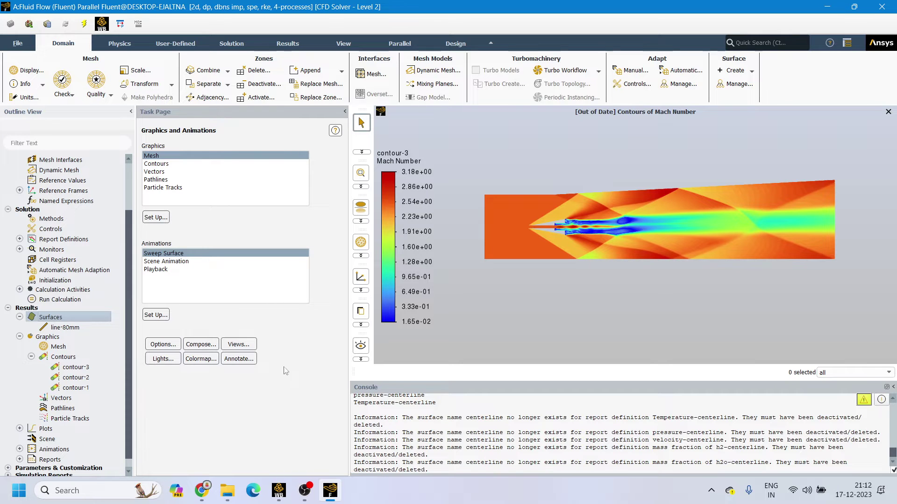
left_click(71, 328)
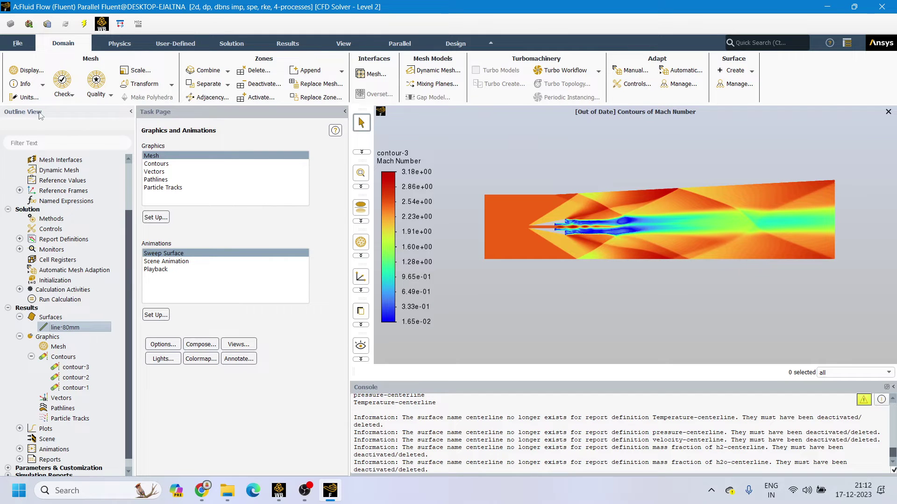
Display the mesh with line-80mm included among all the selected surfaces, and close the mesh display settings.
left_click(27, 71)
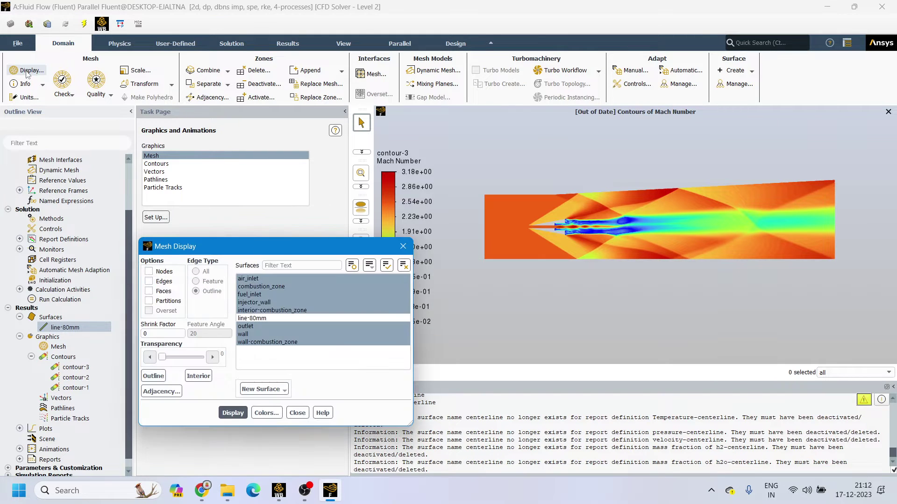
left_click(250, 334)
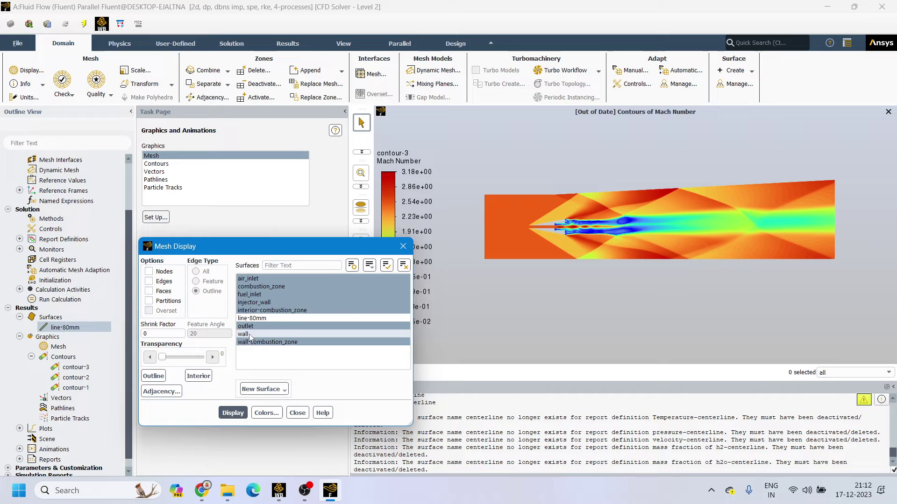
left_click(275, 334)
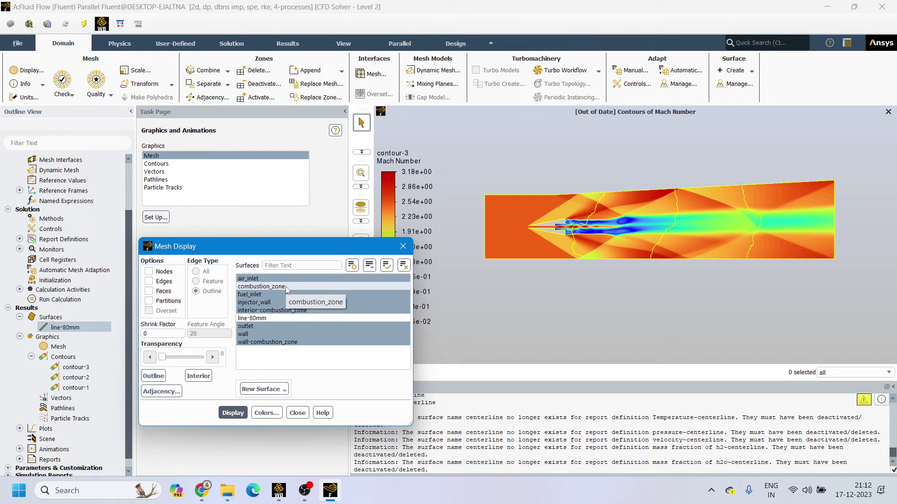
left_click(267, 326)
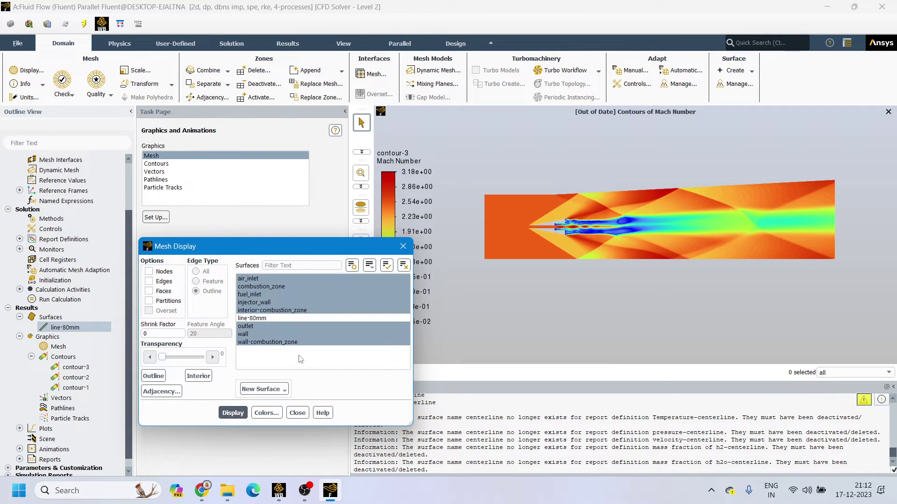
key("Return")
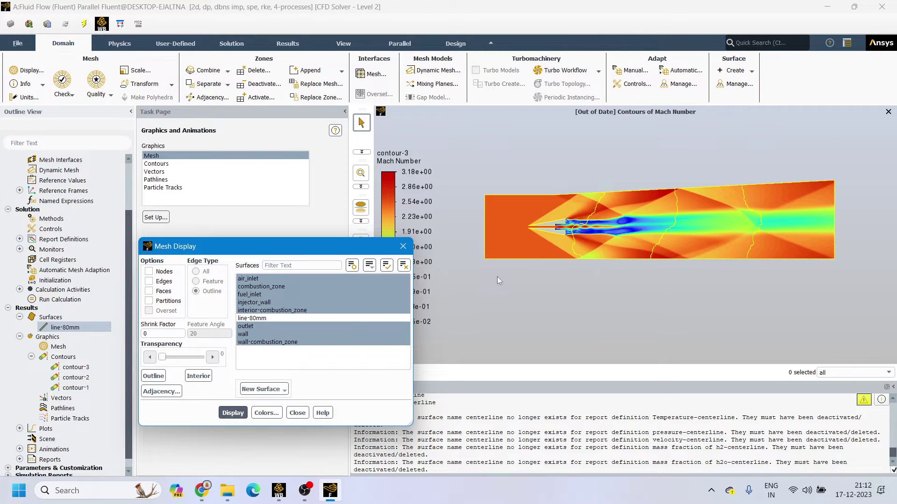
left_click(333, 334)
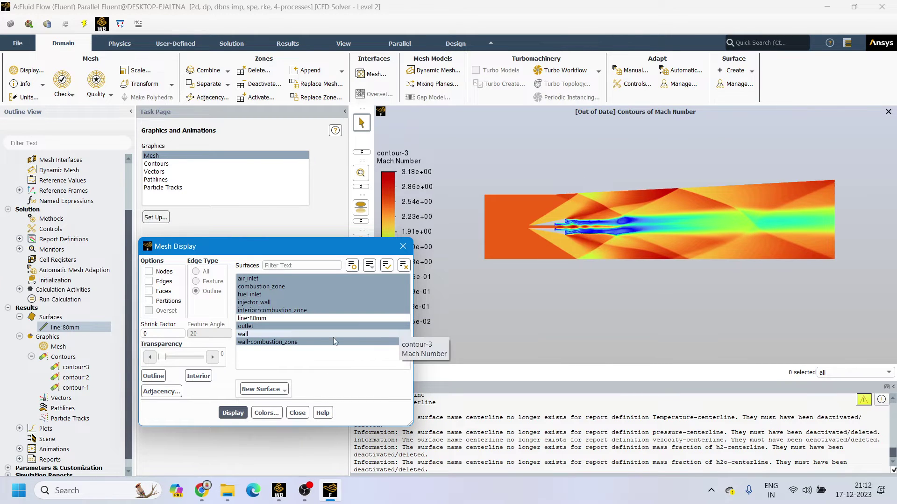
left_click(333, 335)
left_click(279, 319)
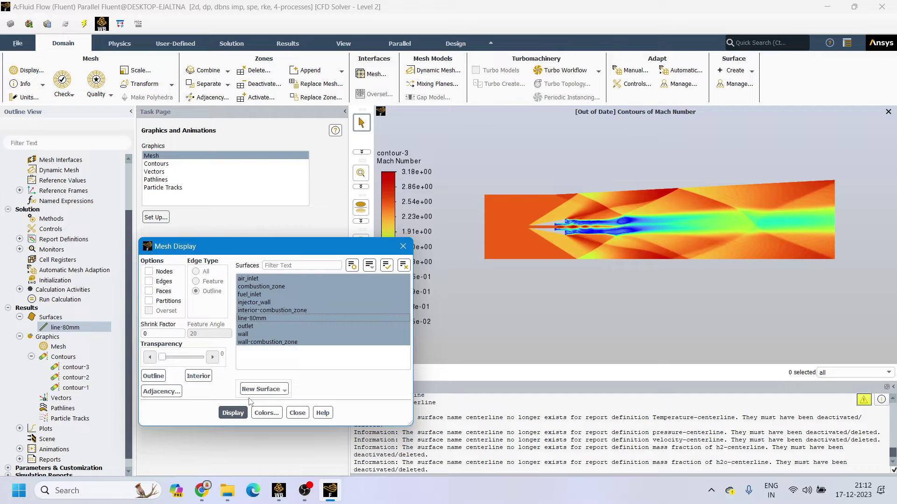
left_click(234, 413)
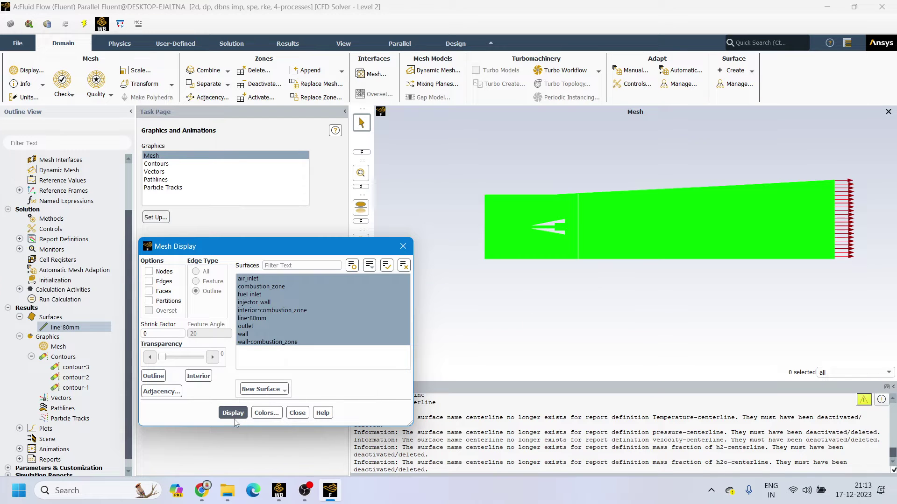
left_click(297, 413)
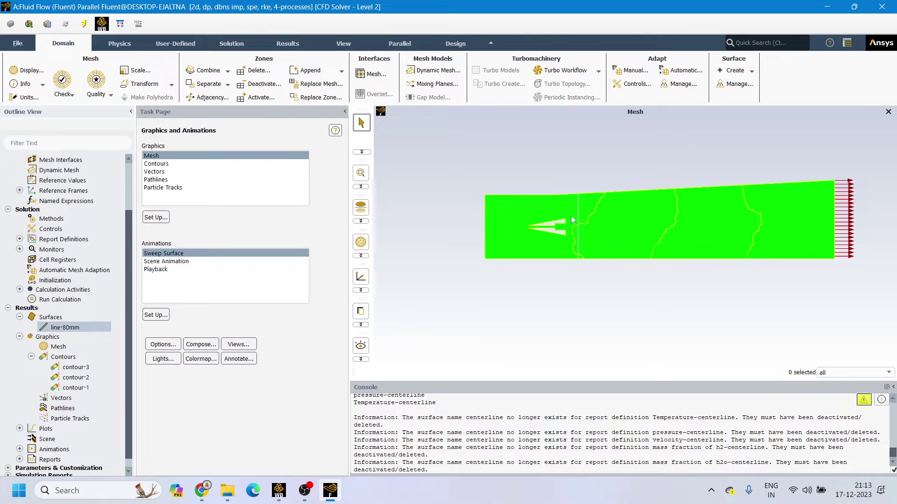
Start a new solution XY plot and set its plot direction to X = 0 and Y = 1.
scroll(16, 352, "down", 1)
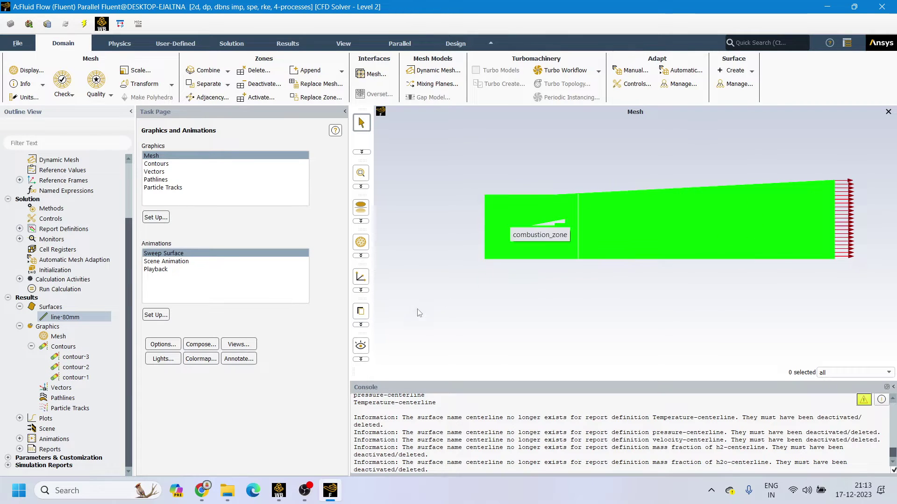
double_click(45, 419)
left_click(70, 371)
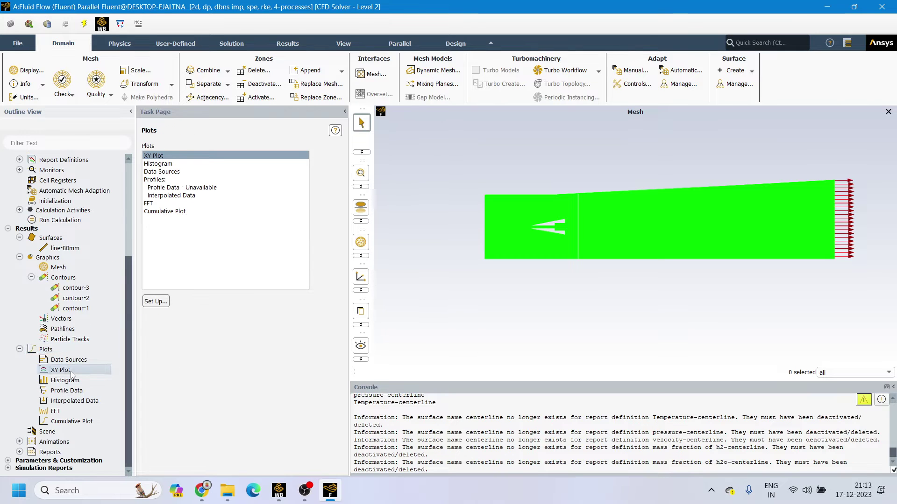
double_click(71, 371)
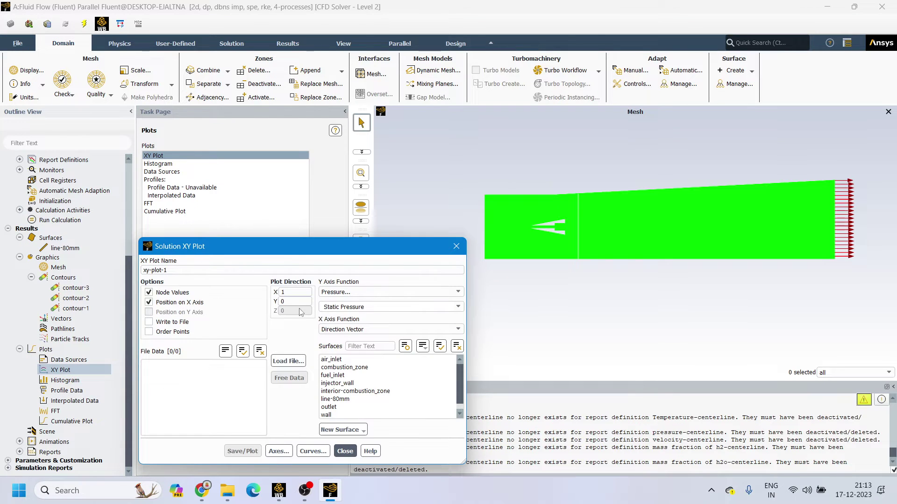
left_click(299, 301)
left_click(286, 293)
key("Tab")
type("1")
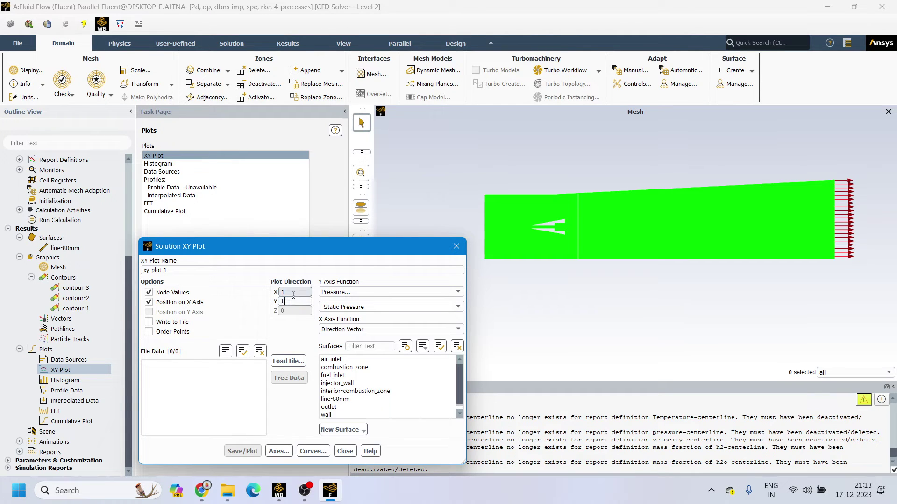
double_click(292, 293)
type("0")
Plot Static Pressure against Direction Vector along the line-80mm surface, save the plot, and close its settings.
left_click(352, 295)
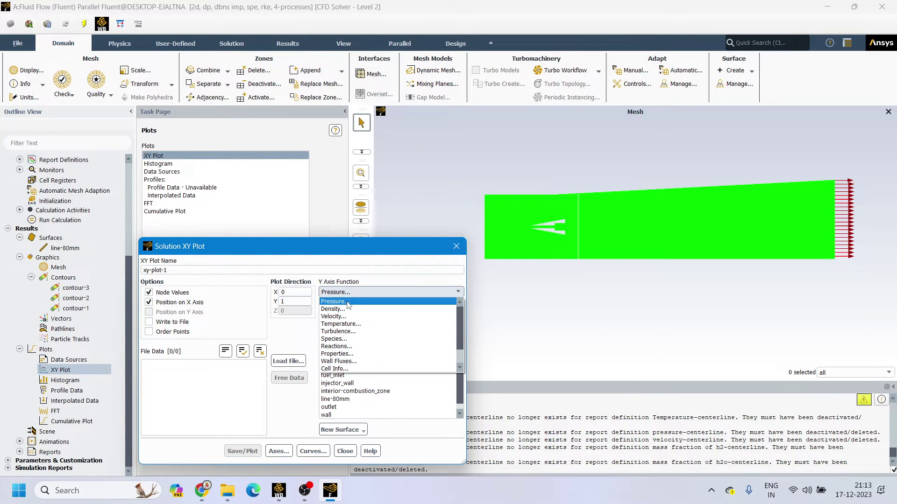
left_click(348, 302)
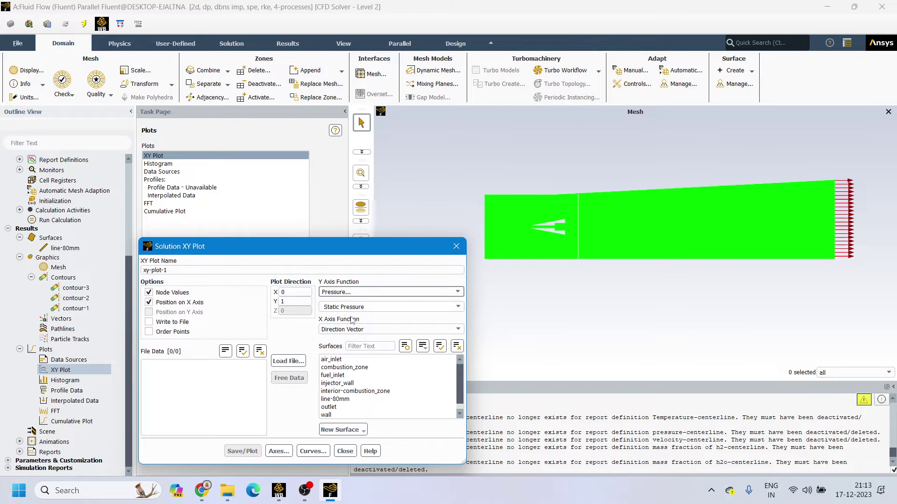
left_click(363, 330)
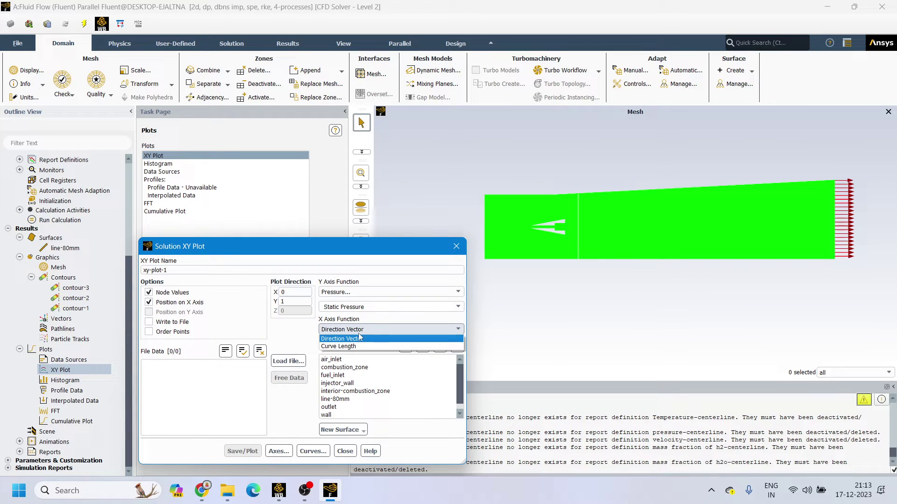
left_click(361, 339)
left_click(441, 310)
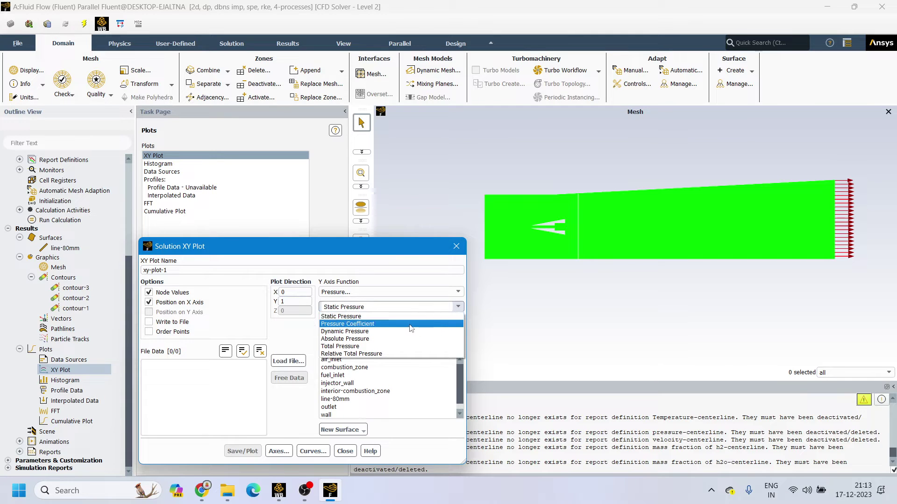
left_click(385, 318)
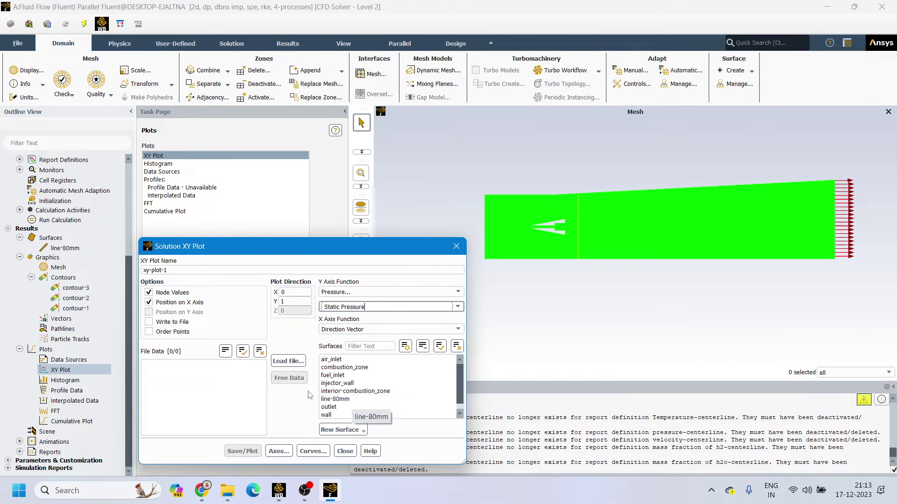
left_click(334, 399)
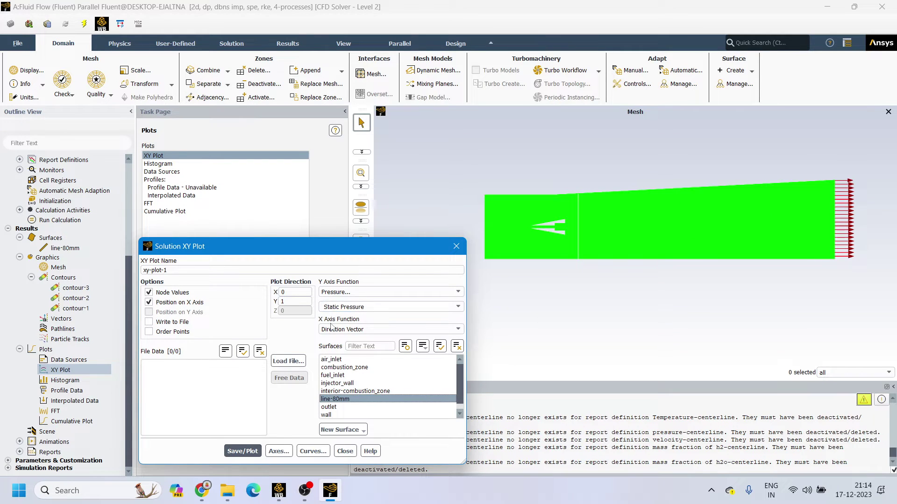
left_click(244, 451)
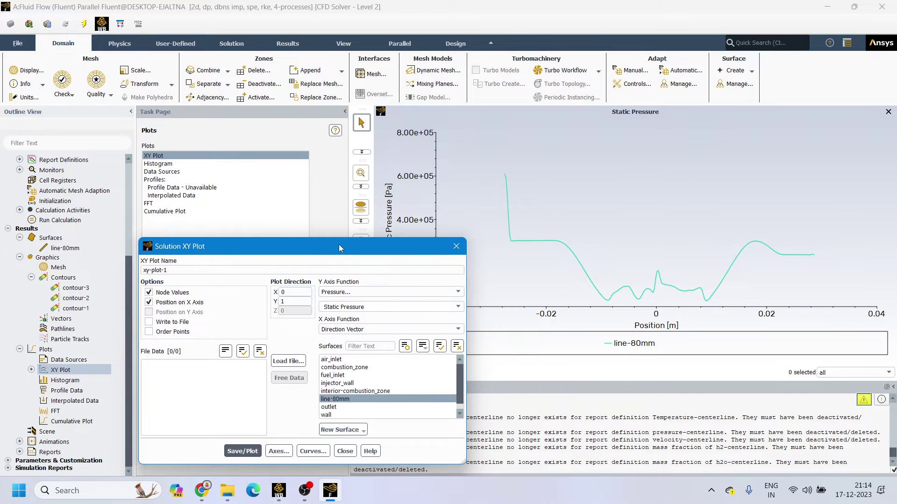
left_click_drag(339, 247, 198, 140)
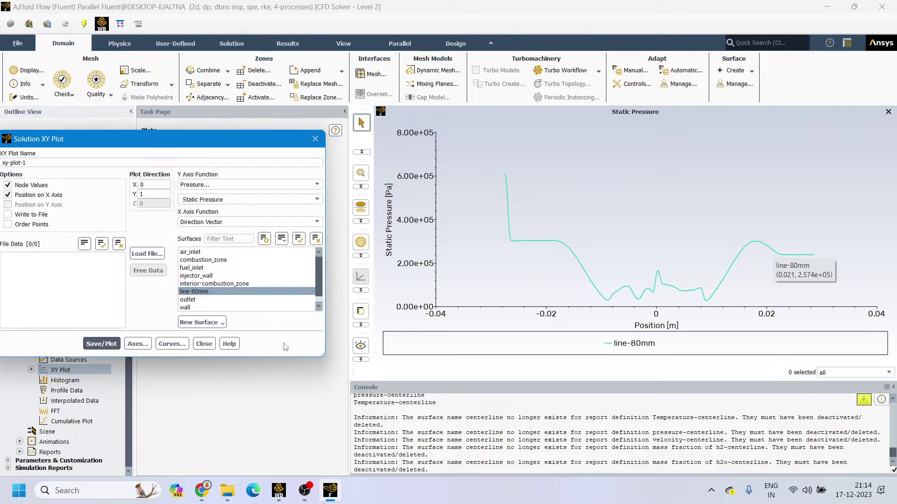
left_click(204, 345)
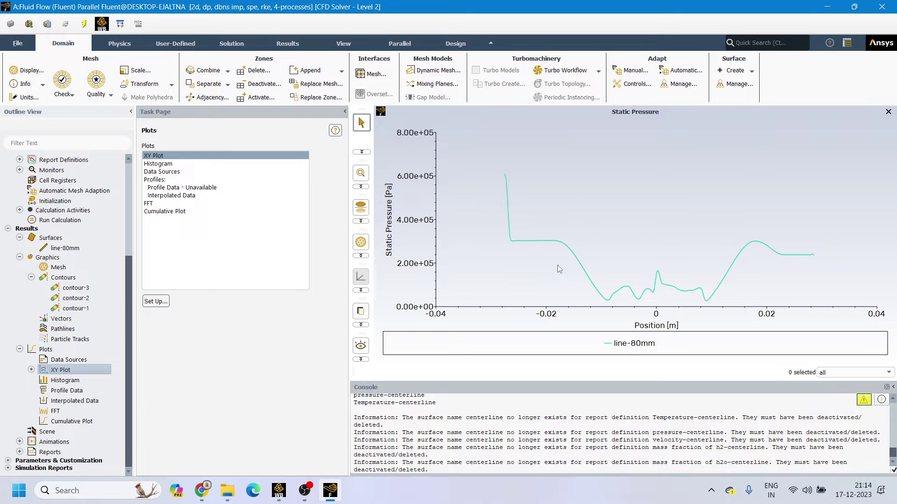
mouse_move(604, 279)
double_click(62, 372)
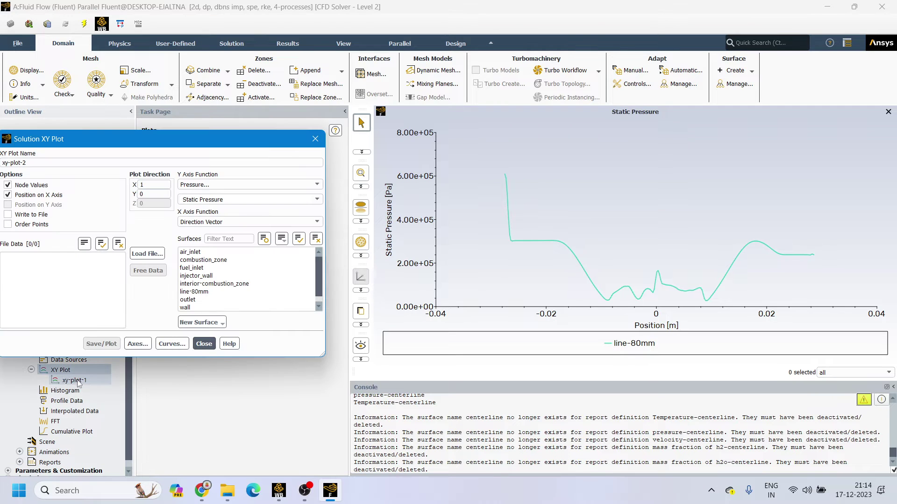
left_click(203, 345)
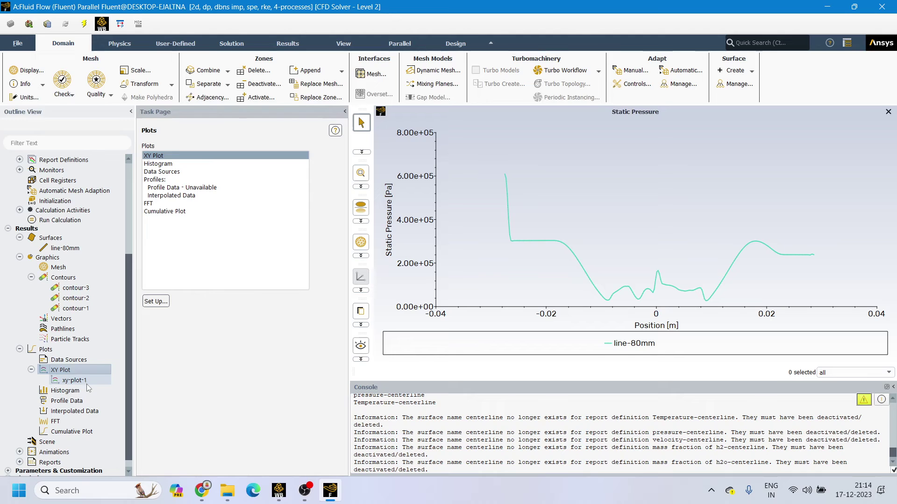
Reopen the settings of xy-plot-1, enable writing to file, and start exporting the plot data.
left_click(86, 381)
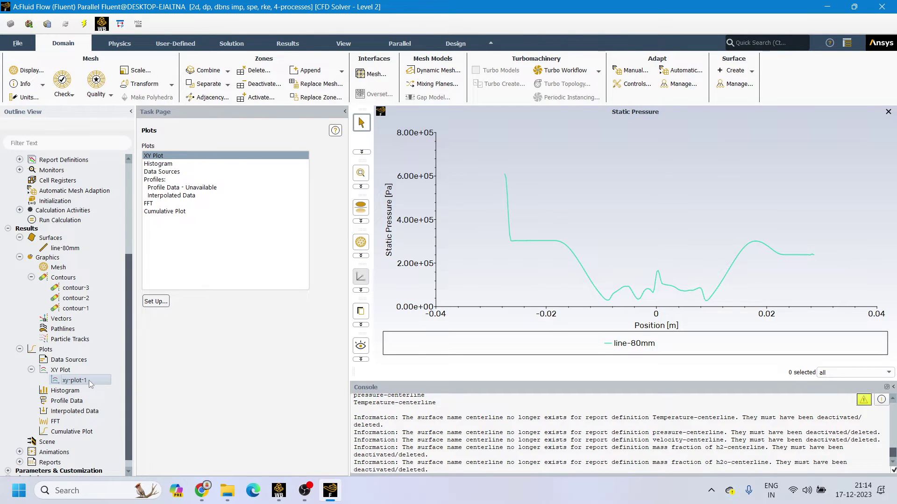
double_click(90, 382)
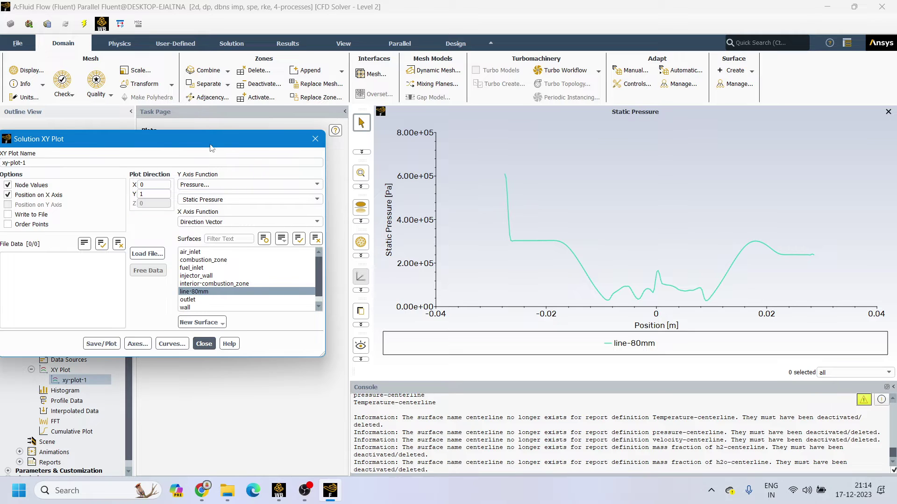
left_click_drag(217, 132, 344, 266)
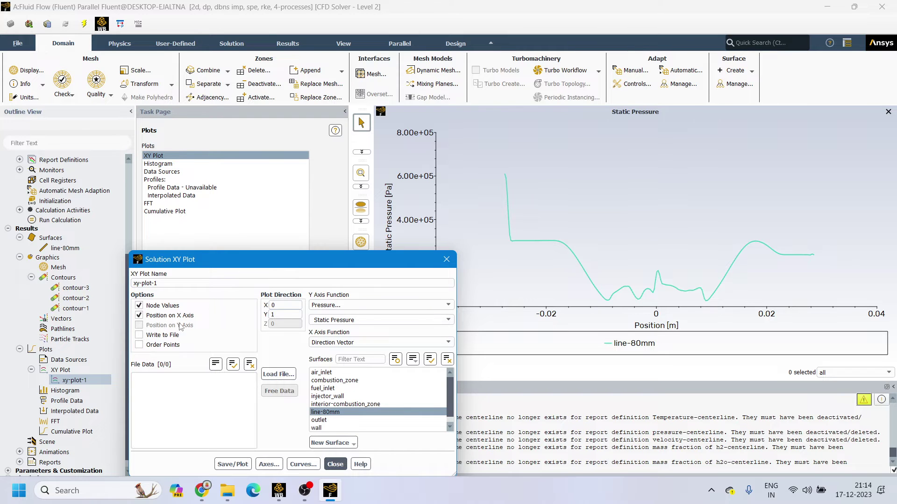
left_click_drag(256, 262, 262, 236)
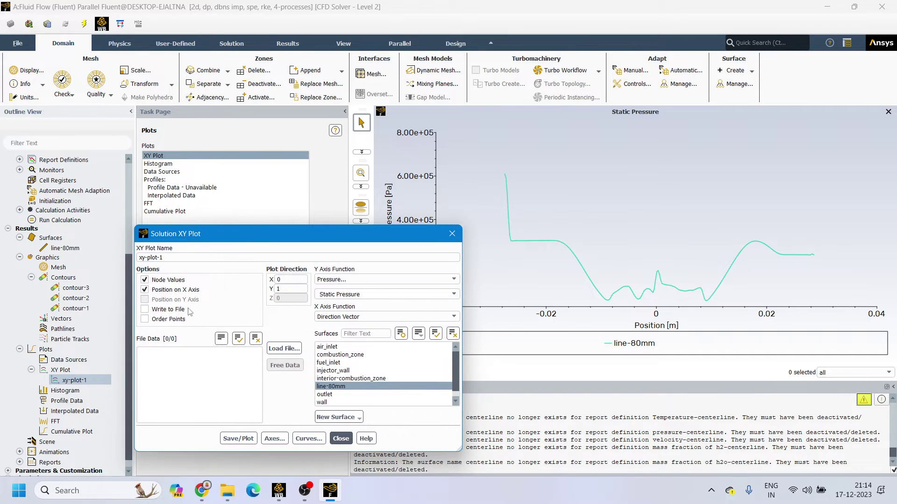
left_click(145, 309)
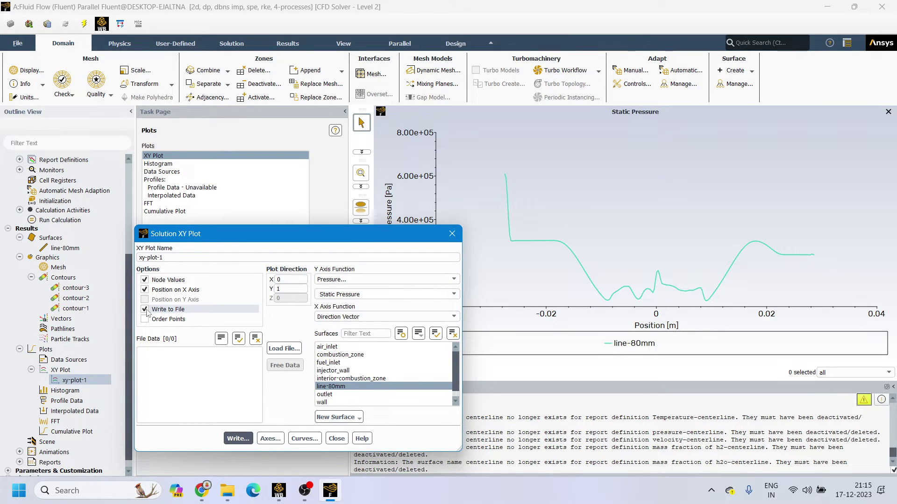
left_click(239, 438)
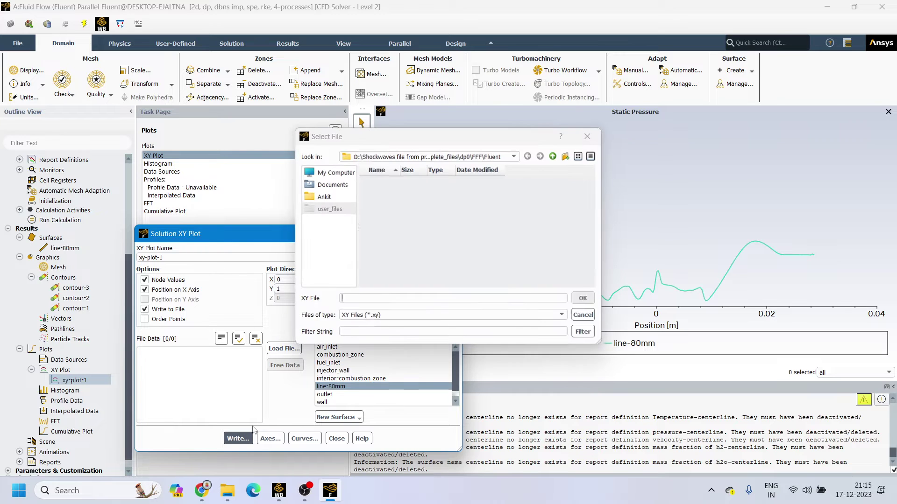
left_click(335, 174)
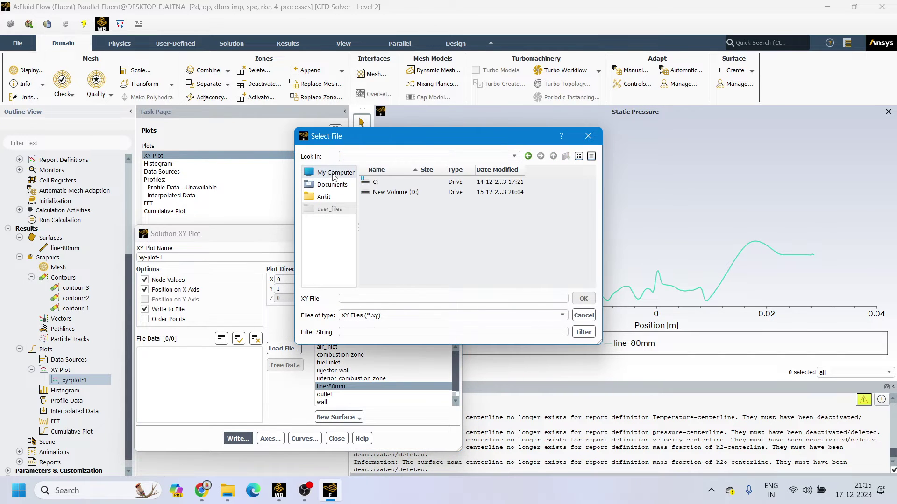
double_click(391, 192)
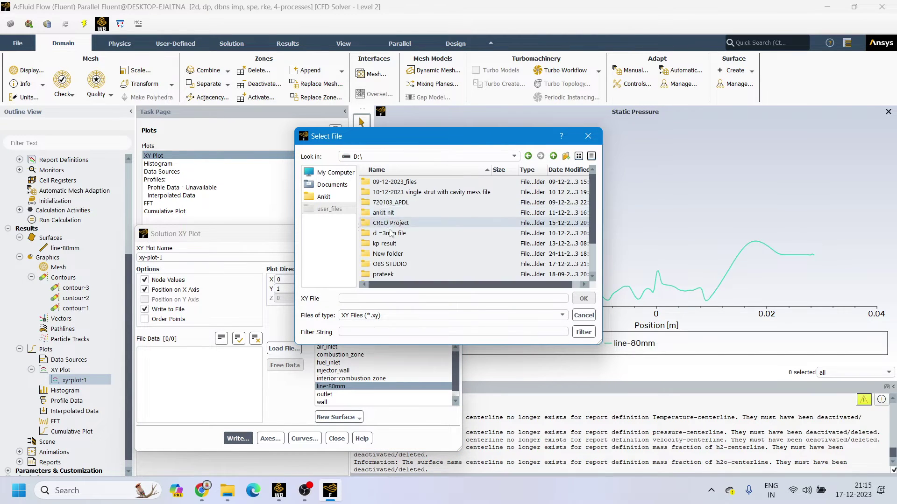
scroll(390, 233, "down", 3)
double_click(397, 268)
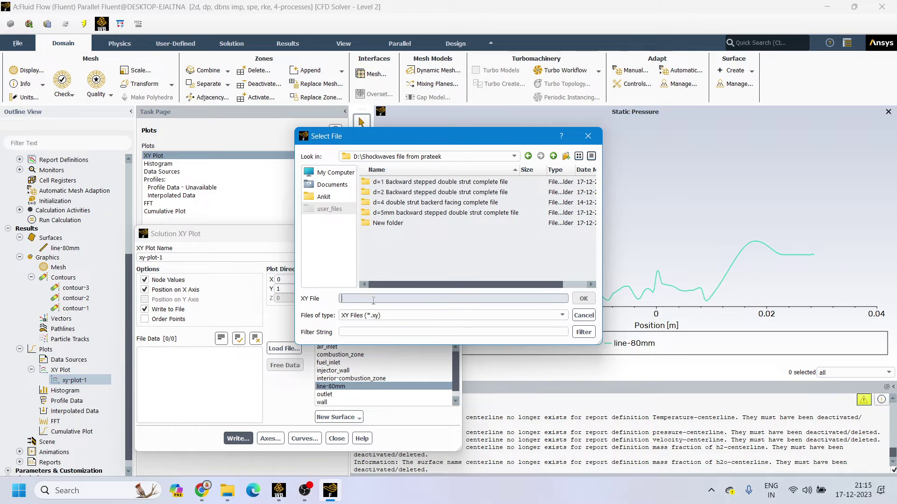
left_click(336, 185)
scroll(412, 252, "down", 6)
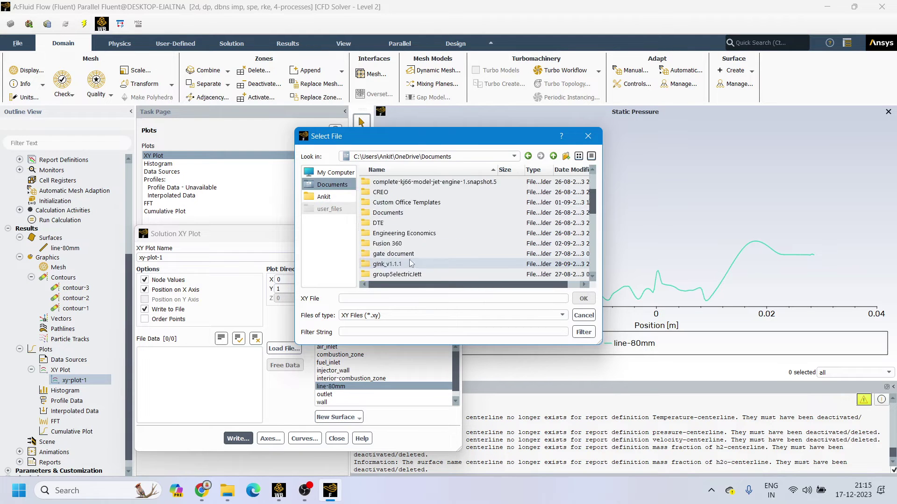
scroll(411, 265, "up", 1)
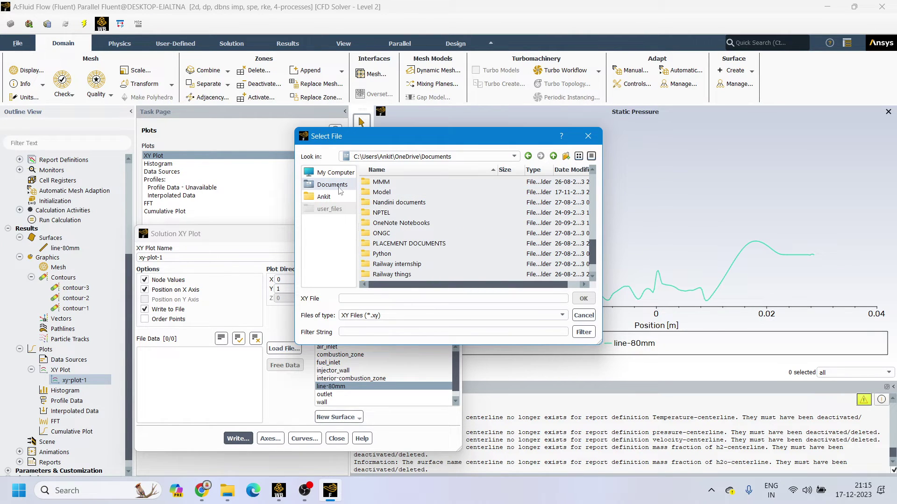
left_click(336, 172)
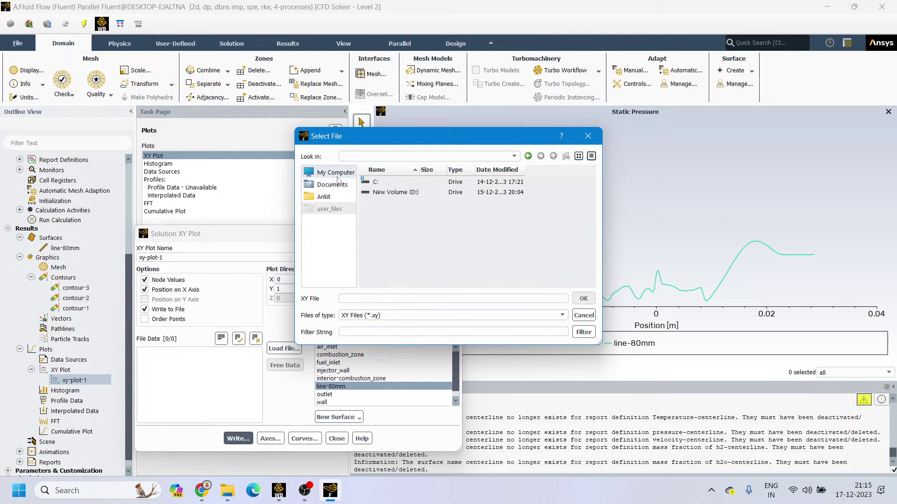
double_click(389, 182)
scroll(401, 232, "down", 1)
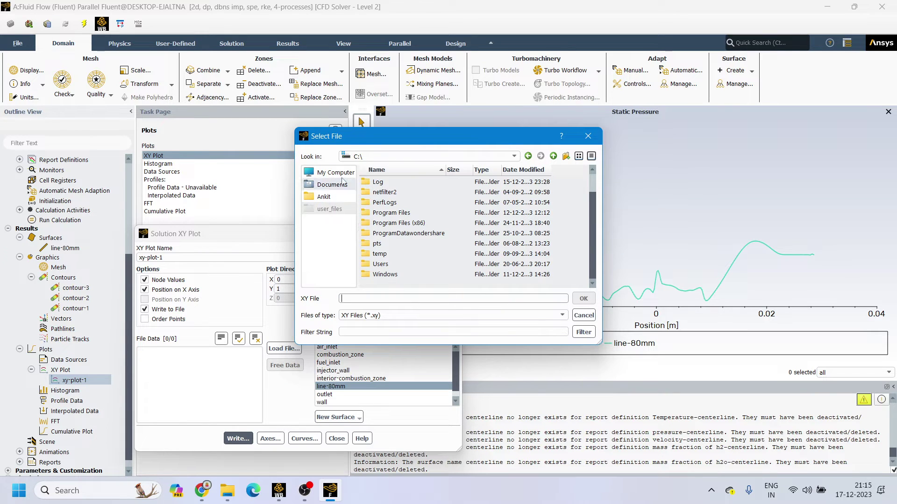
Browse to the Shockwaves project folder on the D: drive as the save location for the XY file.
left_click(335, 173)
double_click(382, 193)
scroll(397, 243, "down", 2)
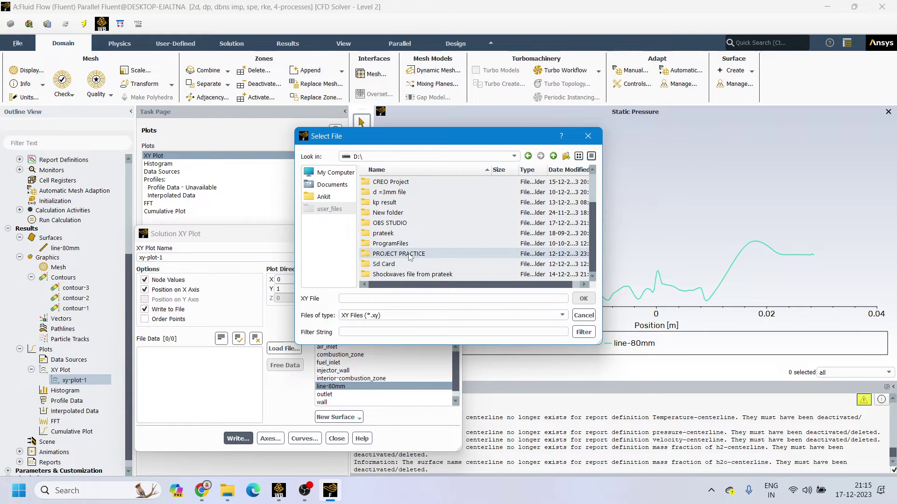
left_click(411, 255)
left_click(402, 265)
double_click(402, 274)
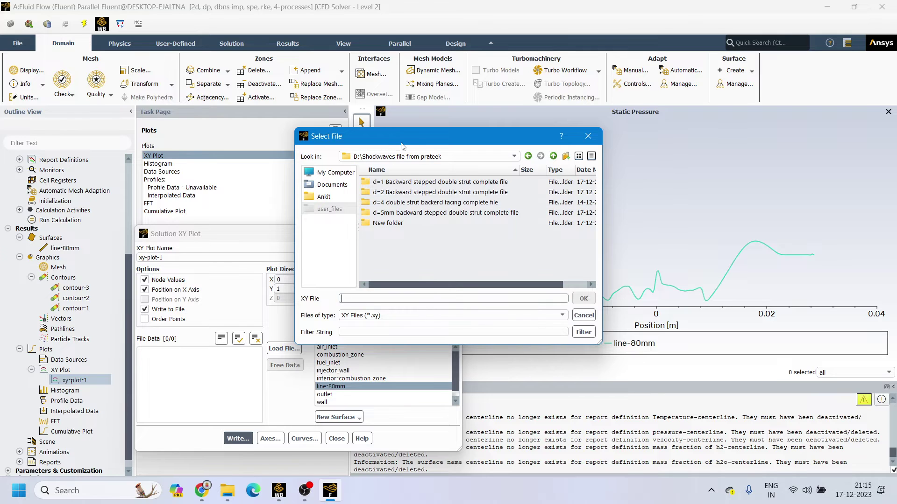
left_click_drag(402, 147, 384, 131)
Write the plot data to an XY file named "variation of static pressure along transverse direction at x=80mm" and move the plot settings off the graph.
type("variation of static")
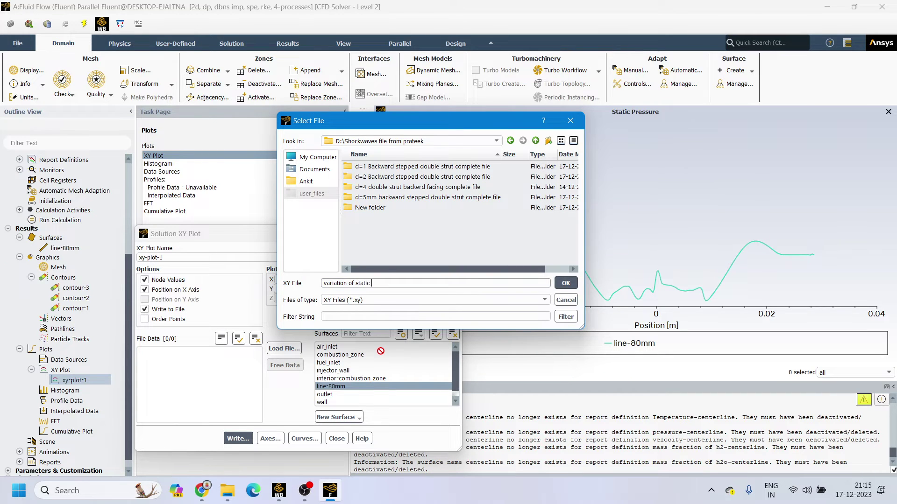
type("r3essure along transverse dire")
type("ction at x=")
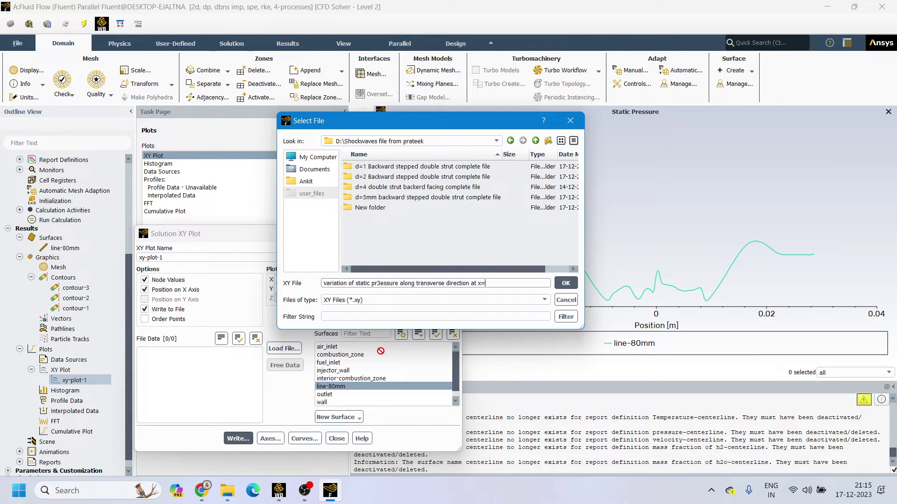
type("80")
key("BackSpace")
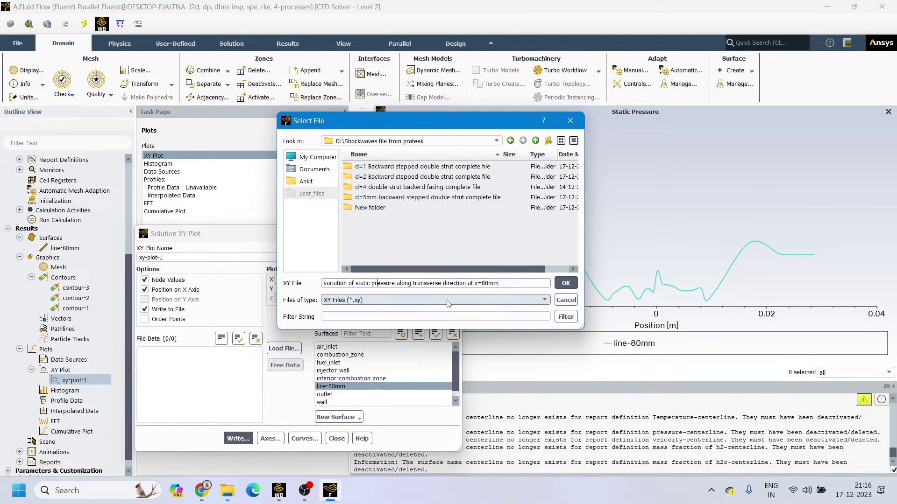
left_click(564, 283)
left_click_drag(367, 234, 269, 155)
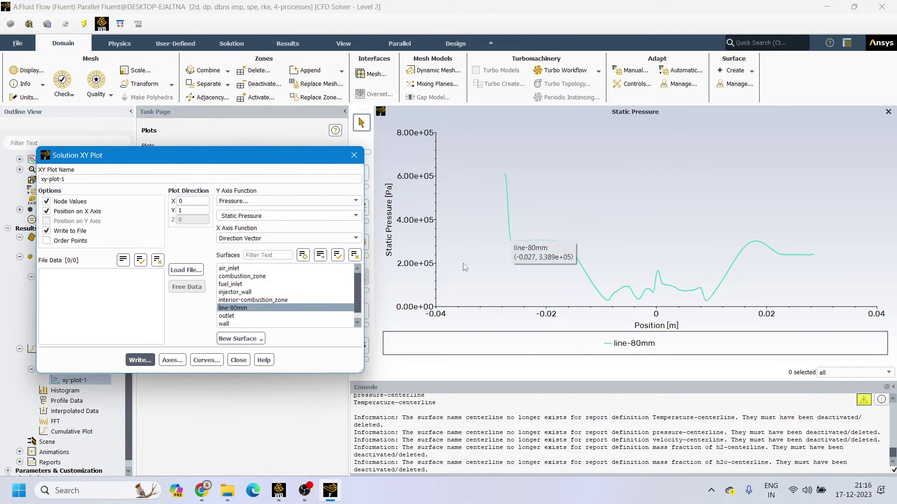
Switch to File Explorer and go up to the Shockwaves project folder on the D: drive.
left_click(229, 490)
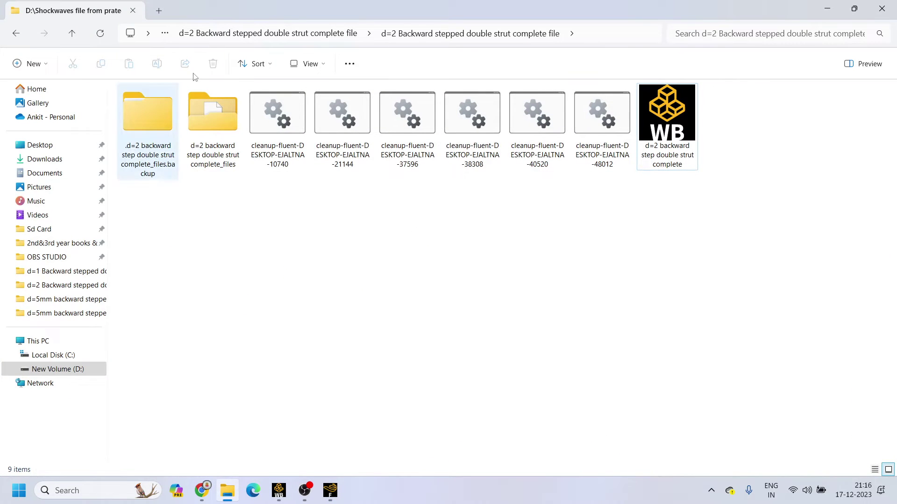
left_click(302, 33)
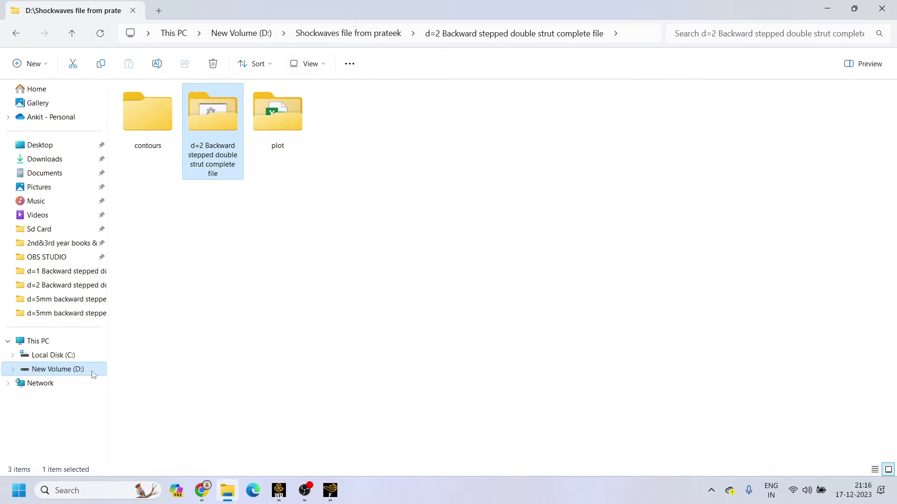
left_click(324, 37)
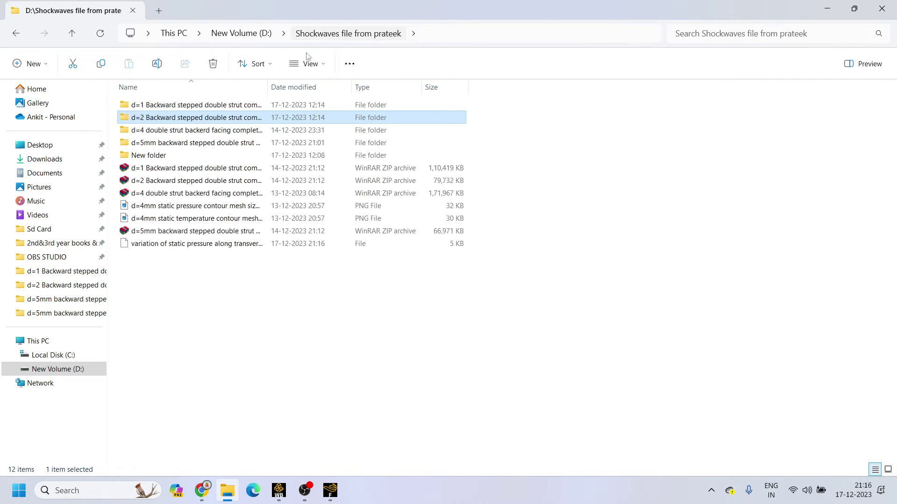
Check the files in the d=5mm backward stepped double strut folder and return to the Shockwaves project folder.
left_click(191, 144)
double_click(191, 147)
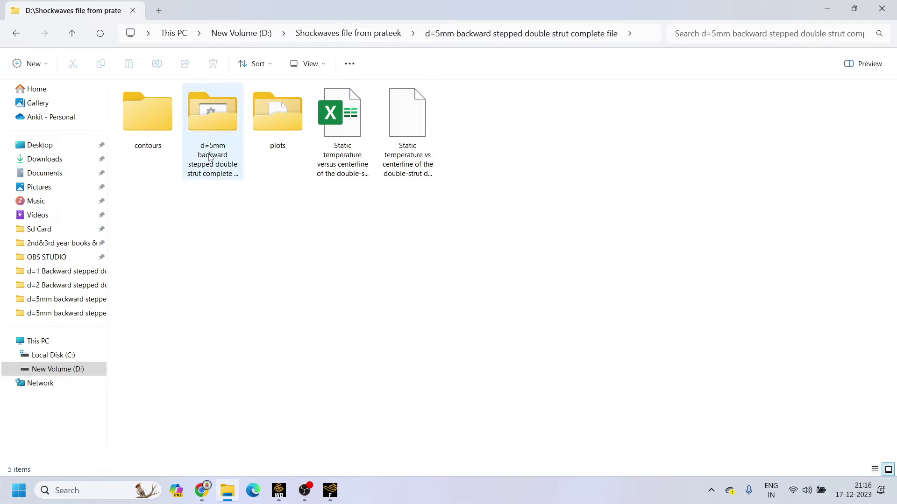
left_click(414, 135)
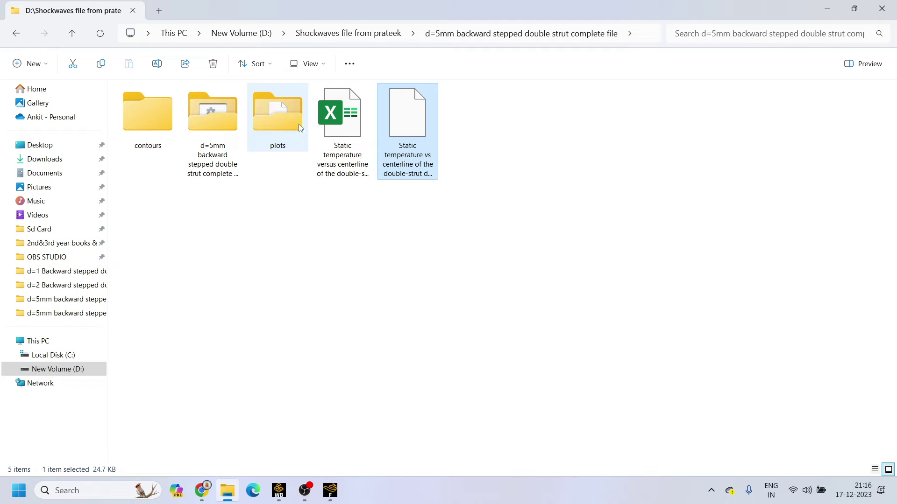
left_click(375, 37)
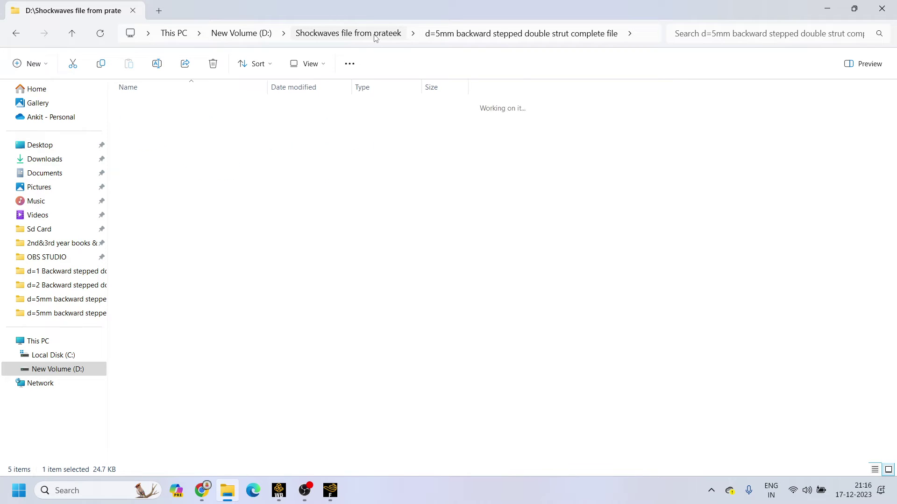
Open the exported x=80mm static pressure file in Notepad for this time only, and maximize its window.
left_click(214, 246)
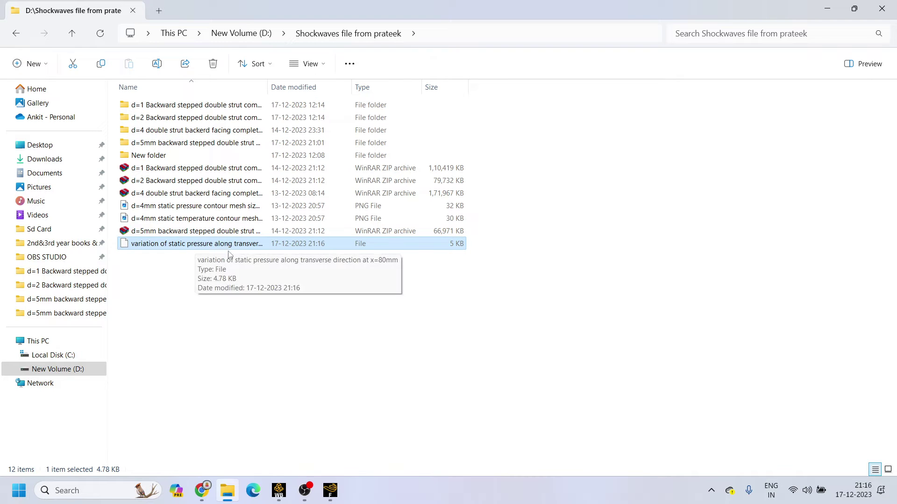
right_click(261, 247)
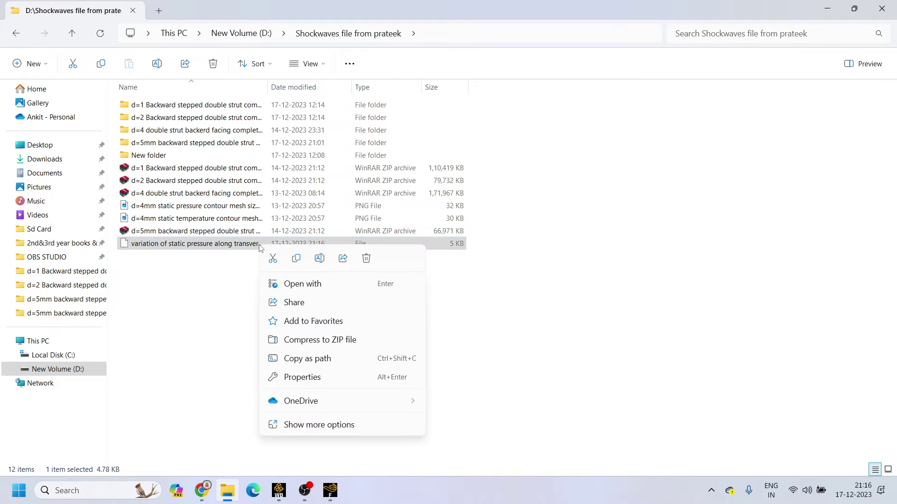
left_click(301, 285)
left_click(386, 244)
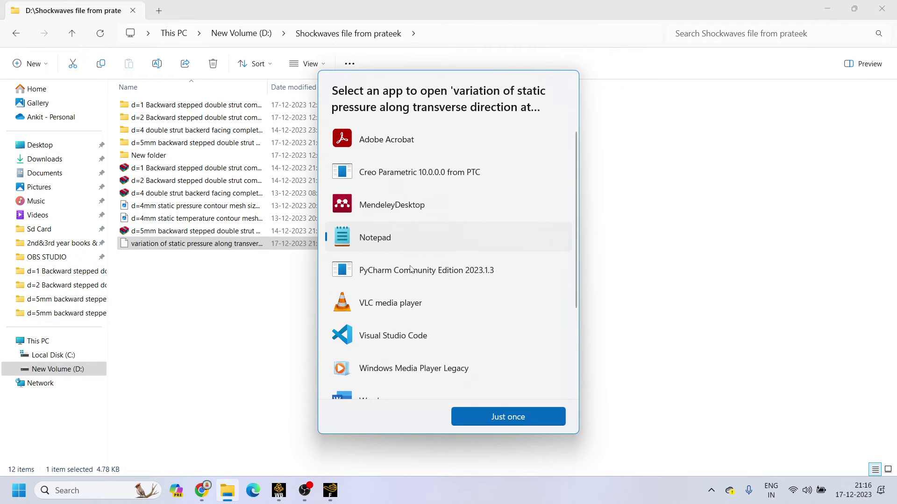
left_click(530, 422)
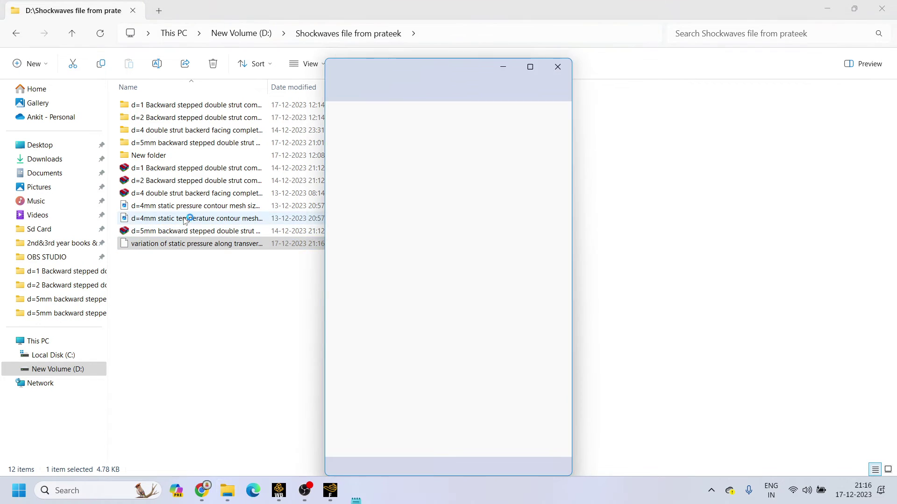
left_click(530, 67)
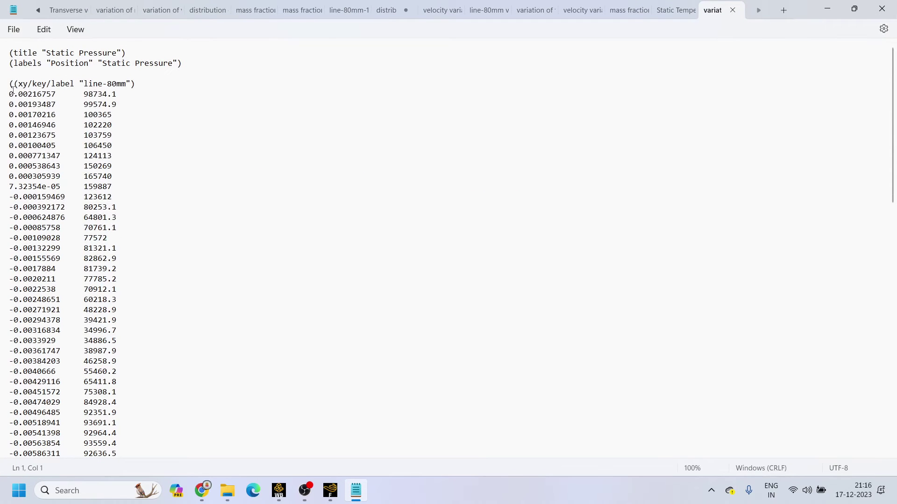
Copy all the position and static pressure rows into a new blank Excel workbook, starting at cell A4.
left_click_drag(10, 94, 109, 435)
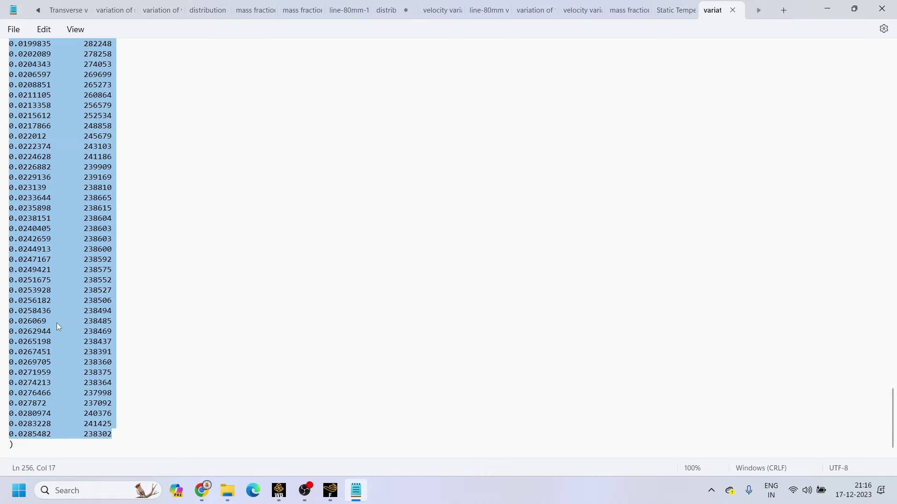
left_click(99, 488)
type("excel")
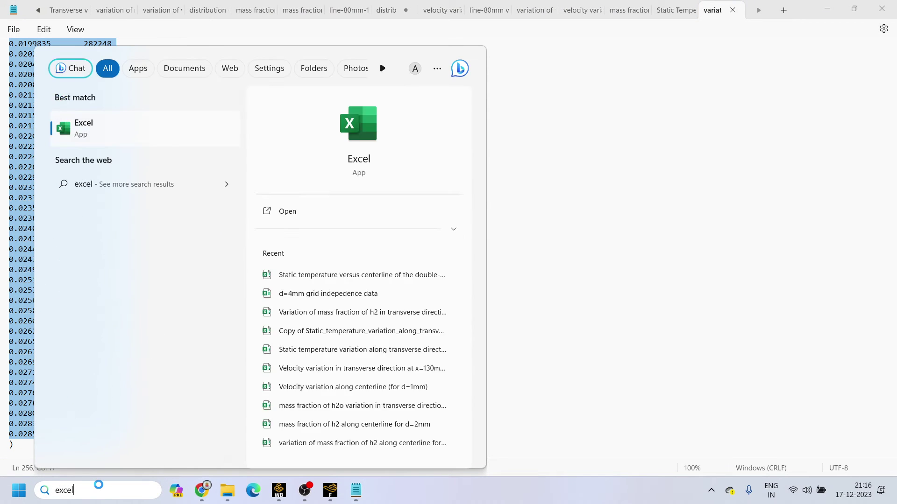
key("Return")
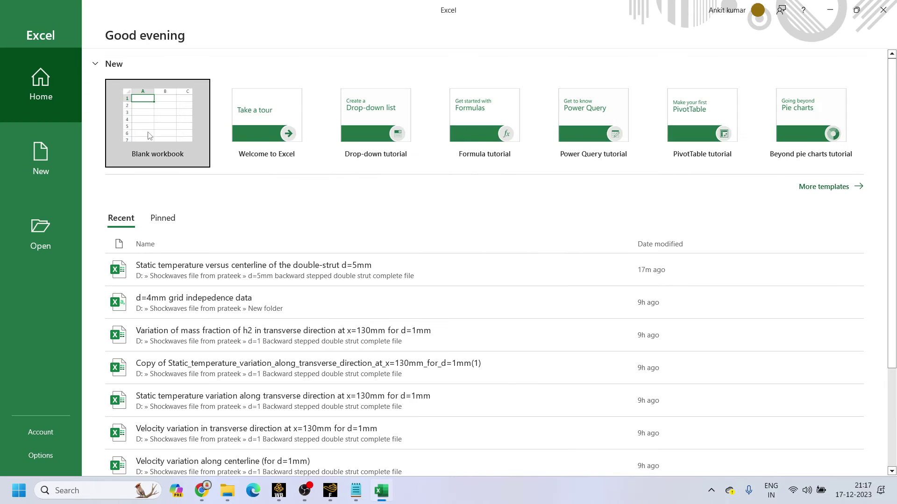
left_click(186, 155)
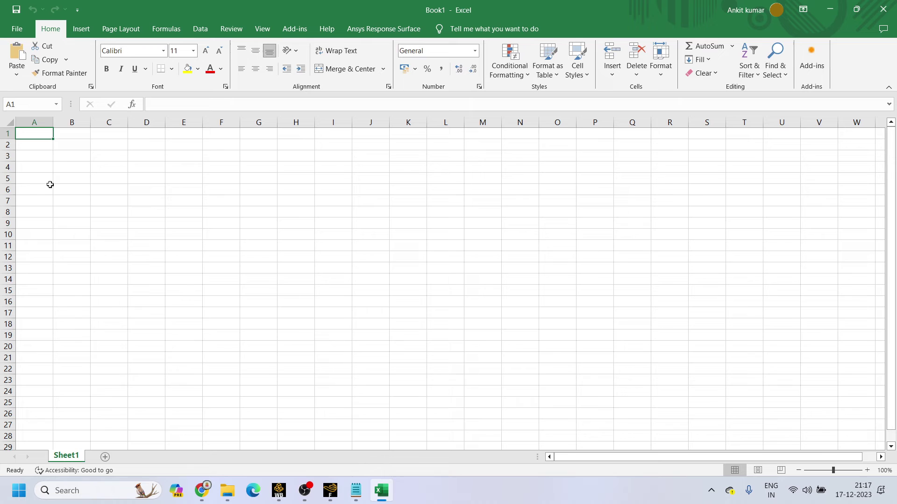
left_click(32, 171)
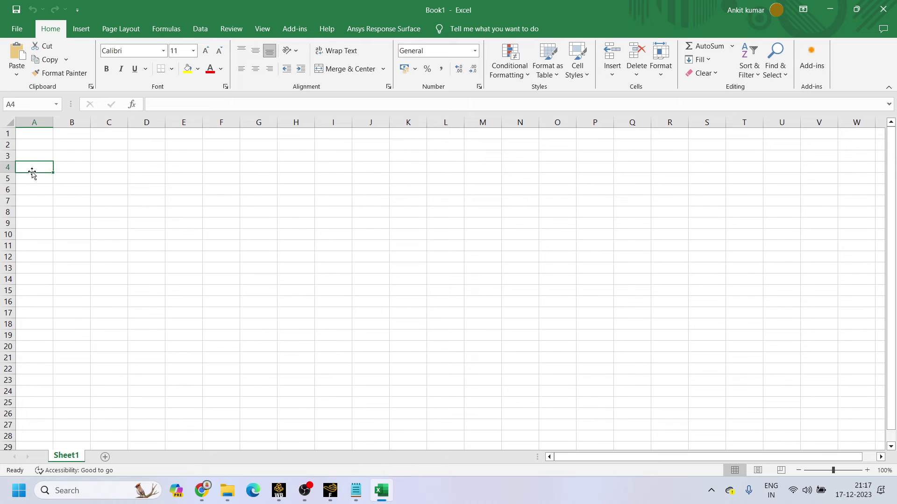
key("ctrl+v")
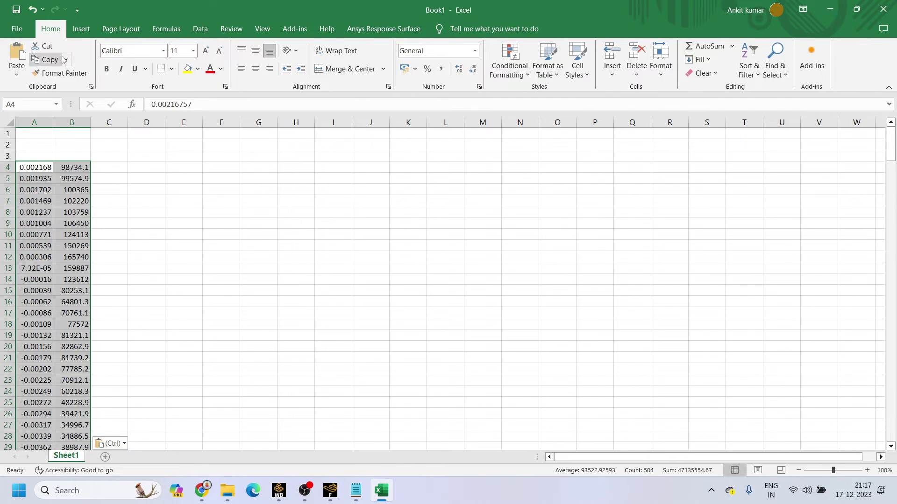
Try a 2-D line chart of the selected position and pressure data, enlarge it, and delete it.
left_click(80, 31)
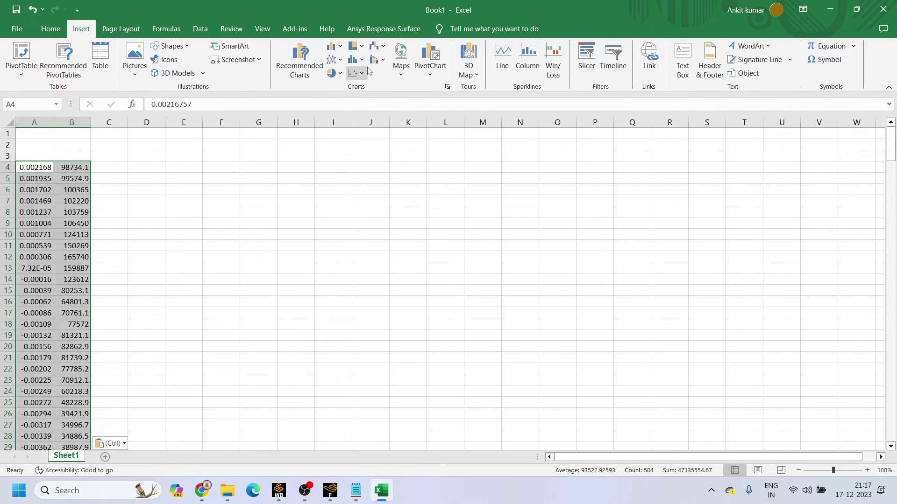
left_click(355, 74)
left_click(339, 63)
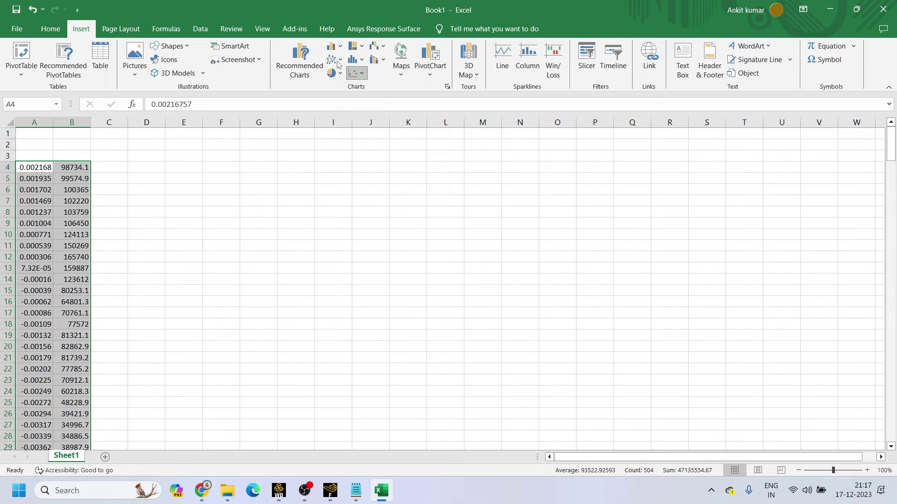
left_click(339, 63)
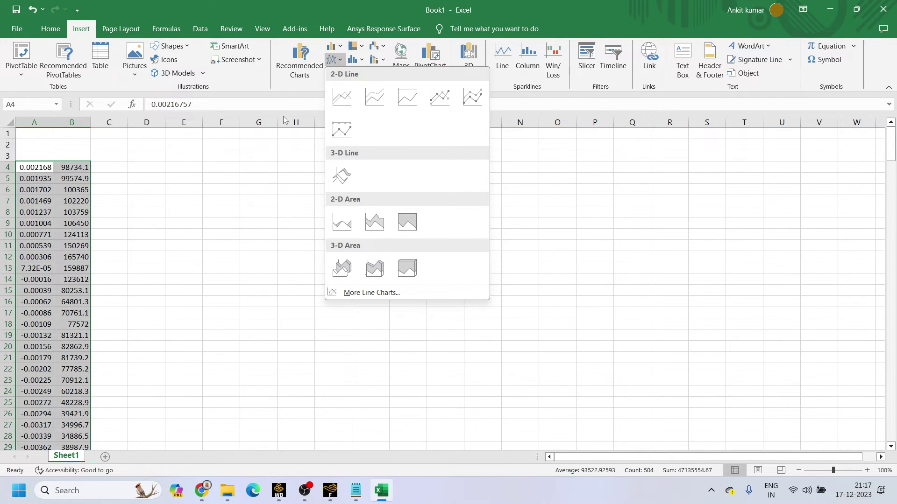
key("Escape")
left_click(356, 73)
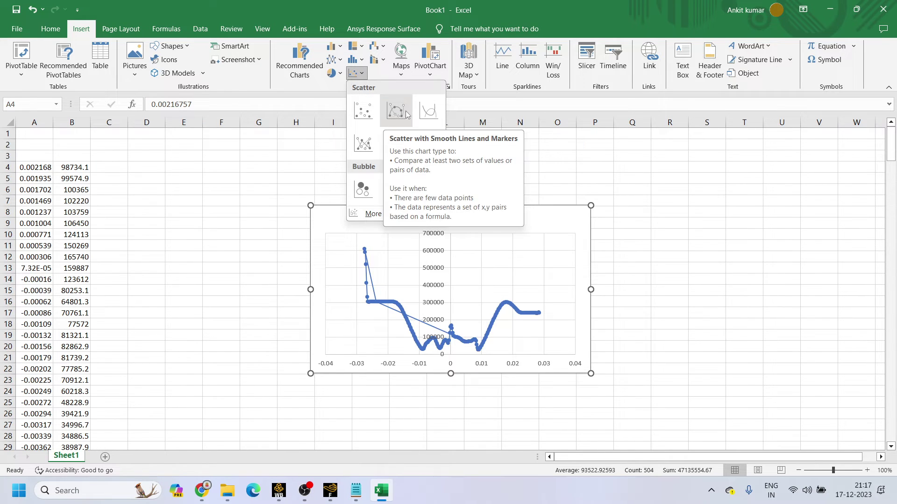
left_click(333, 61)
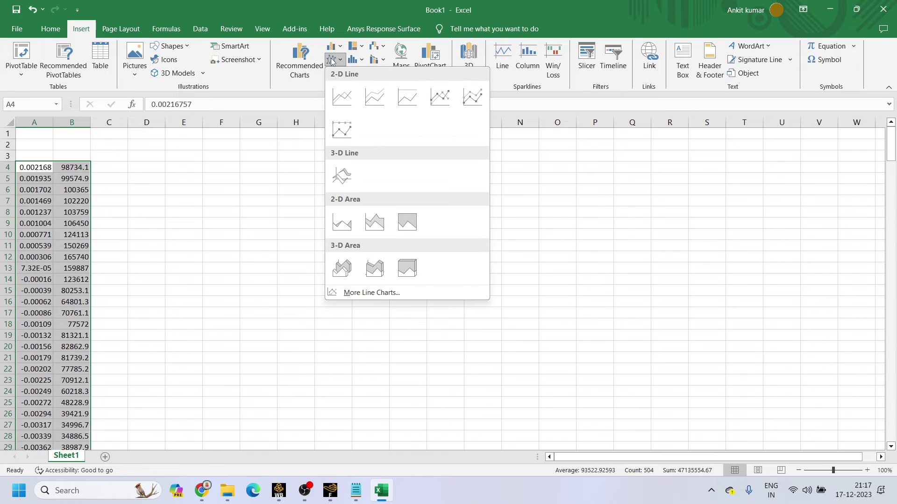
left_click(343, 97)
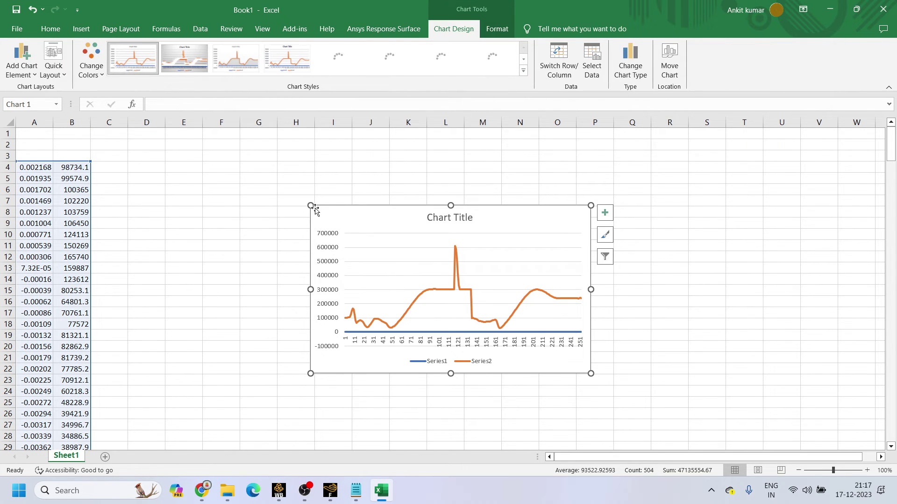
left_click_drag(311, 205, 224, 162)
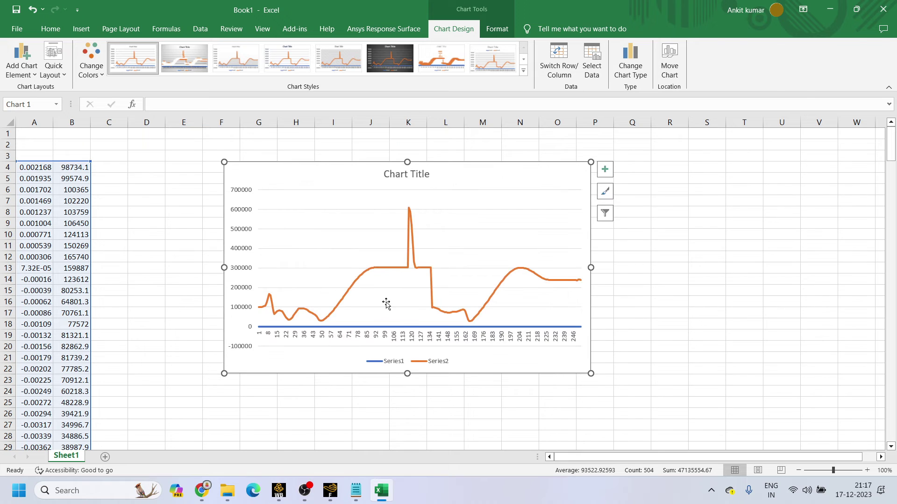
left_click_drag(591, 373, 605, 391)
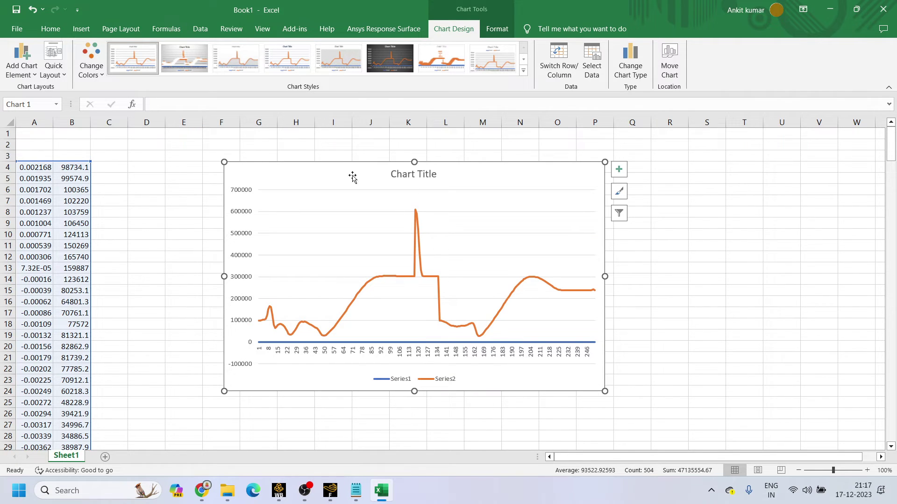
key("Delete")
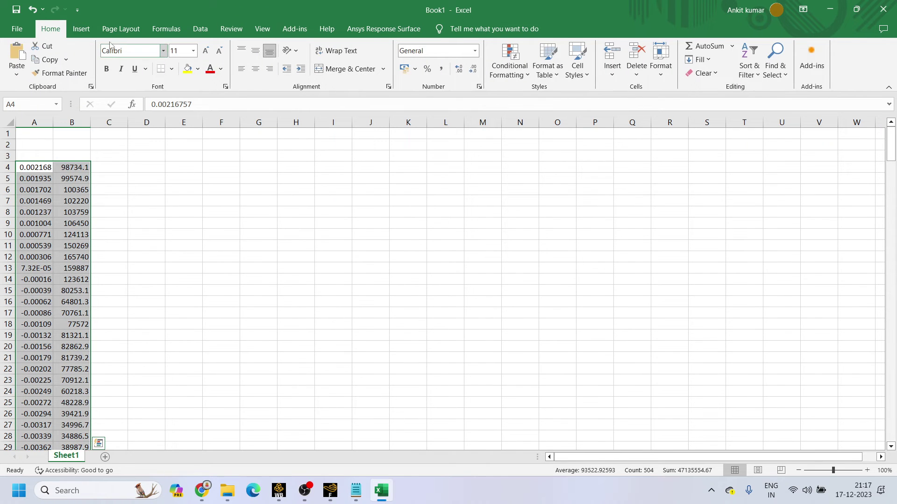
Insert a markers-only scatter chart of the position and pressure data and enlarge it to span roughly columns E to P.
left_click(81, 29)
left_click(358, 73)
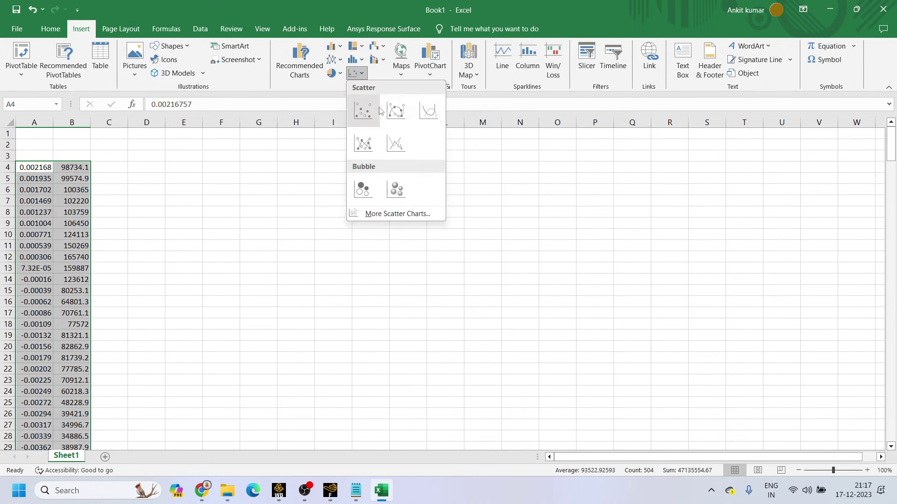
left_click(364, 112)
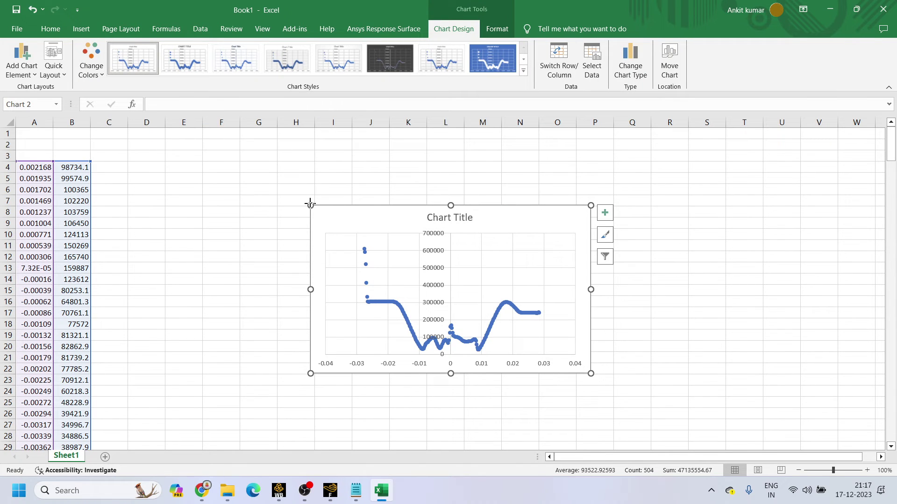
left_click_drag(311, 204, 181, 145)
left_click_drag(591, 374, 618, 421)
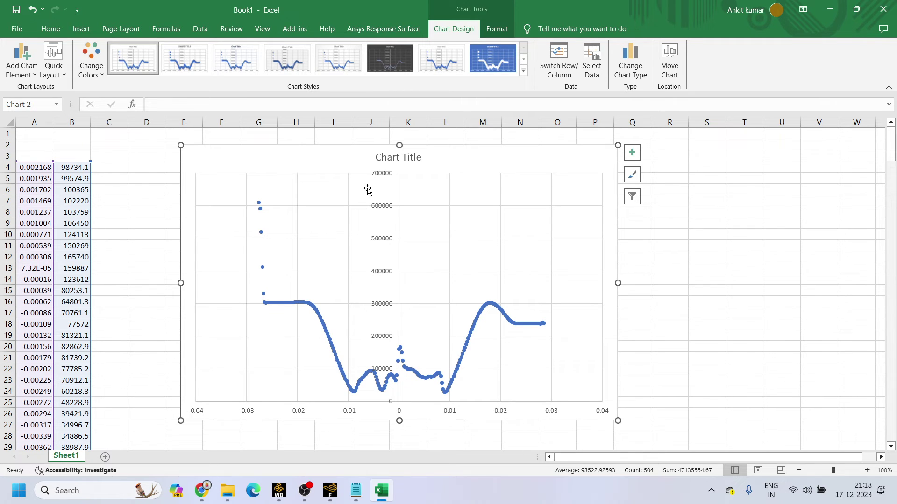
Add axis titles to both axes of the scatter chart.
left_click(381, 209)
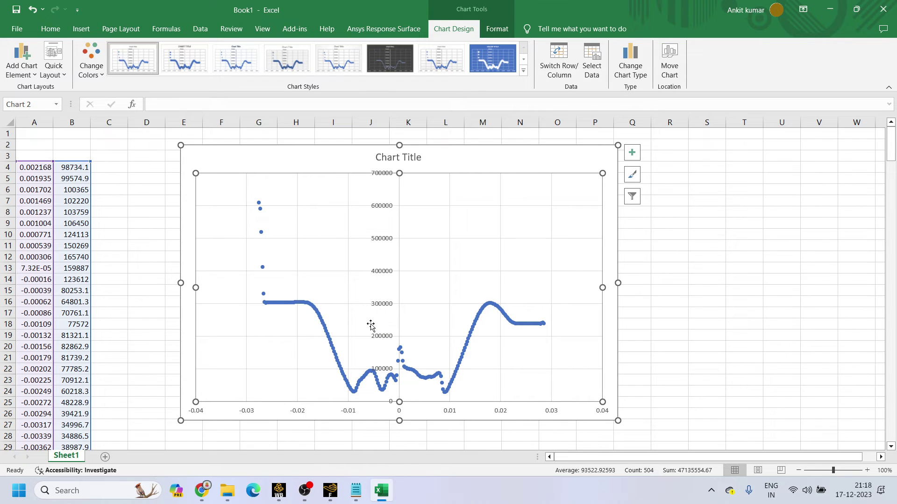
left_click(638, 156)
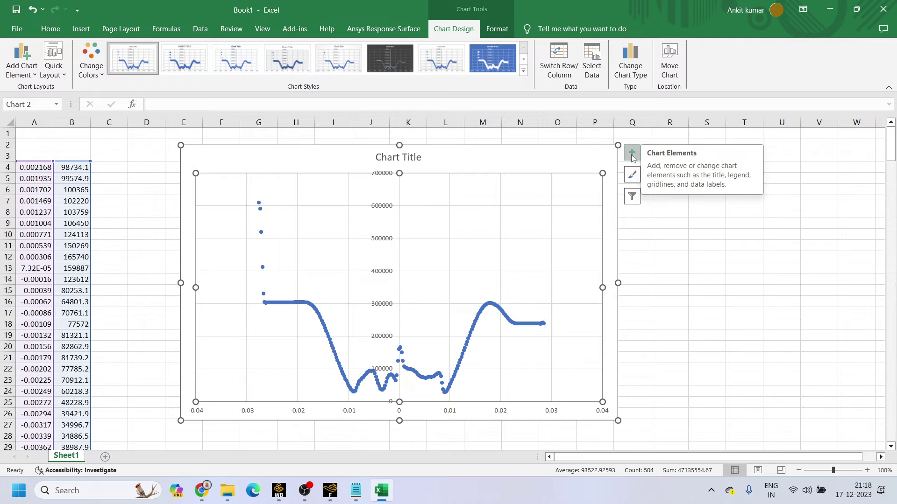
left_click(632, 157)
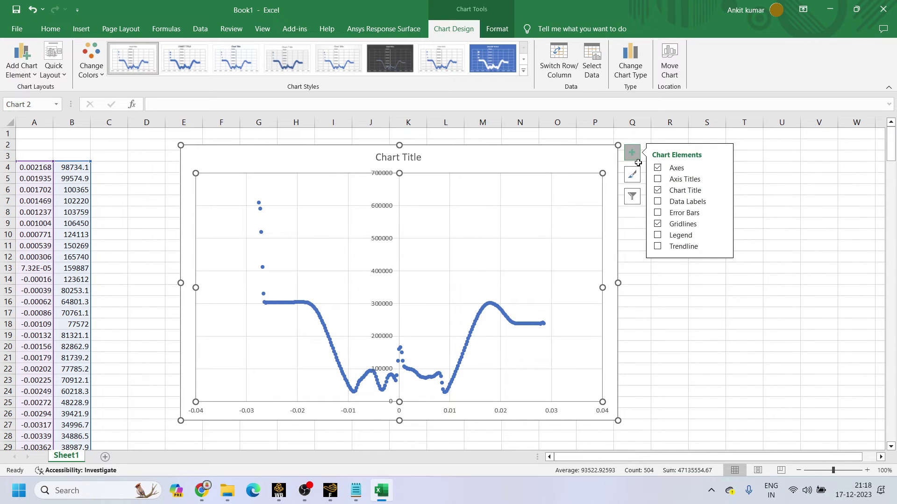
left_click(658, 179)
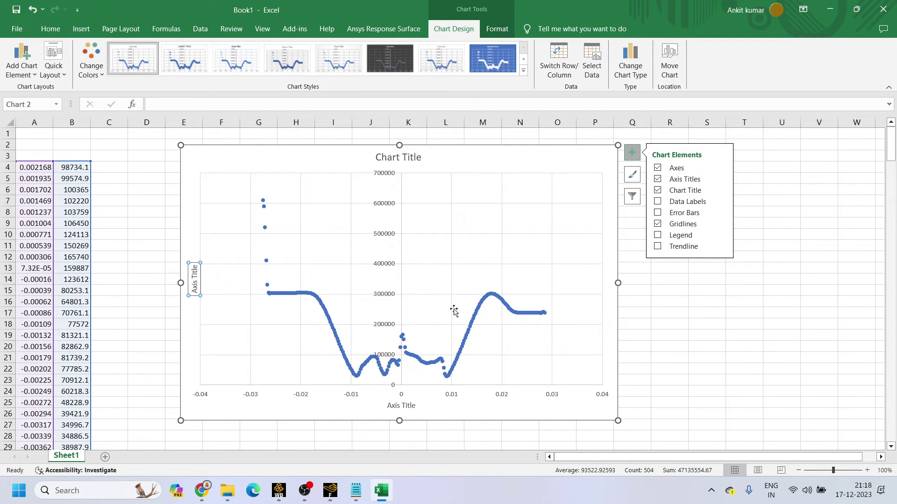
left_click(397, 210)
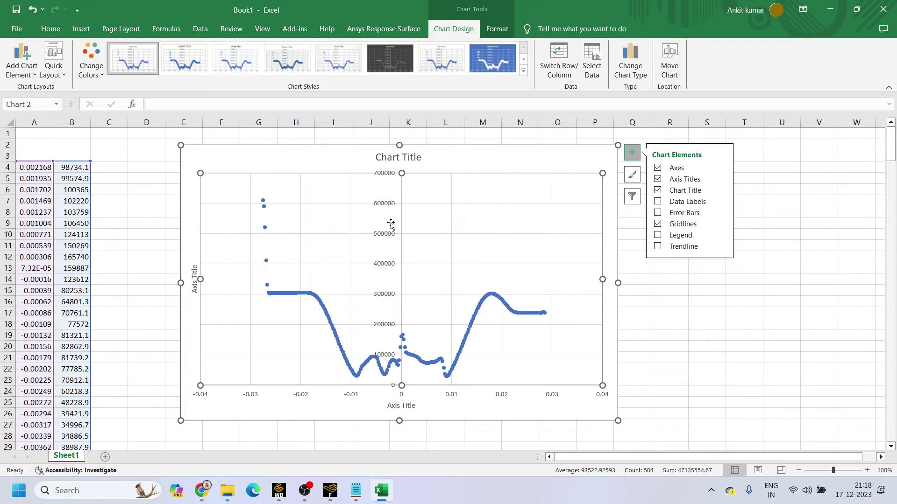
left_click(356, 397)
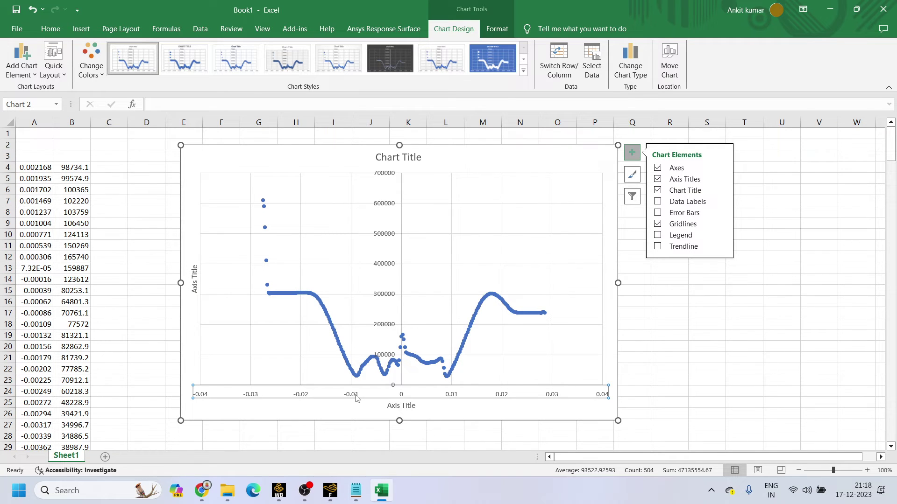
right_click(356, 398)
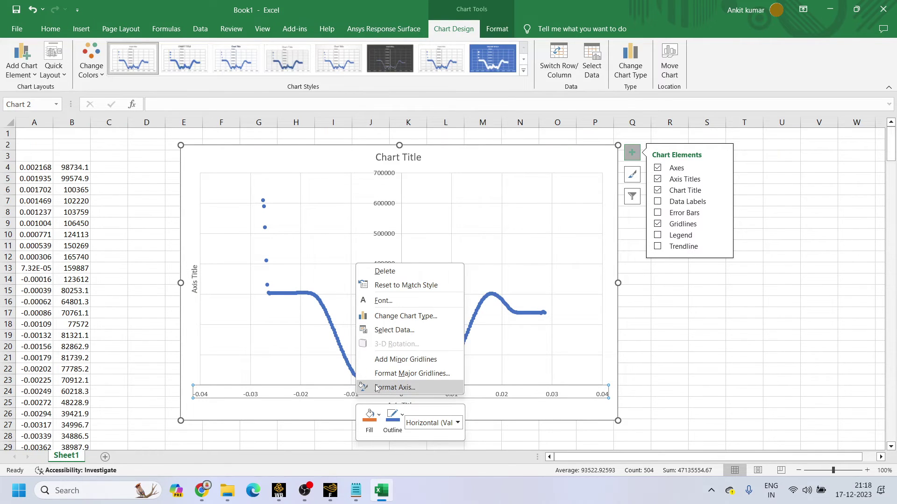
left_click(330, 394)
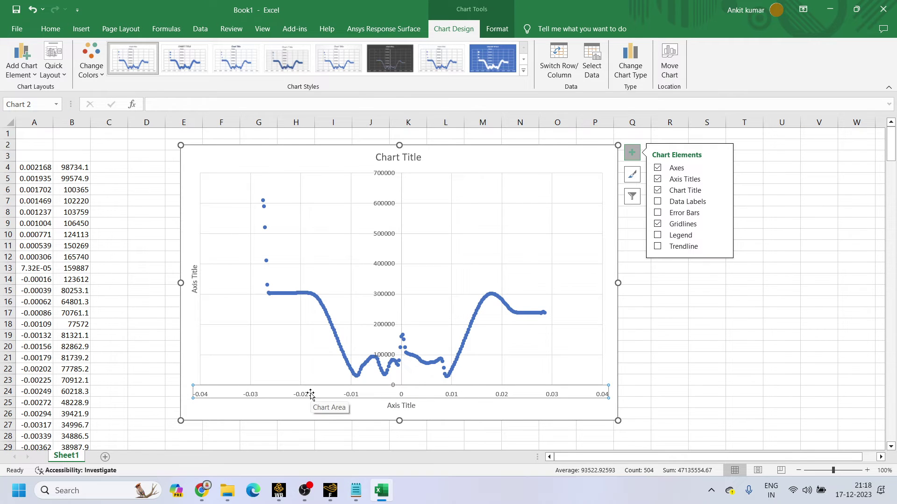
Edit the scatter chart's data series so its X values come from the pressure column, =Sheet1!$B$4:$B$255.
right_click(312, 396)
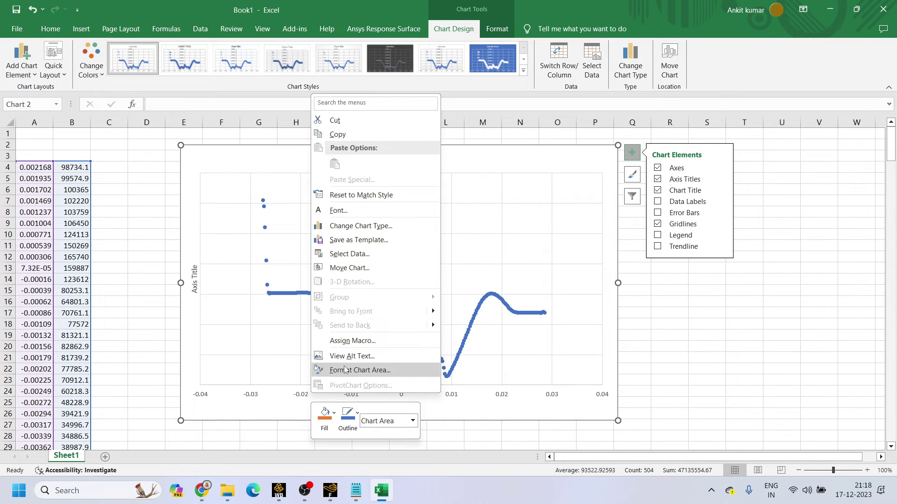
left_click(360, 254)
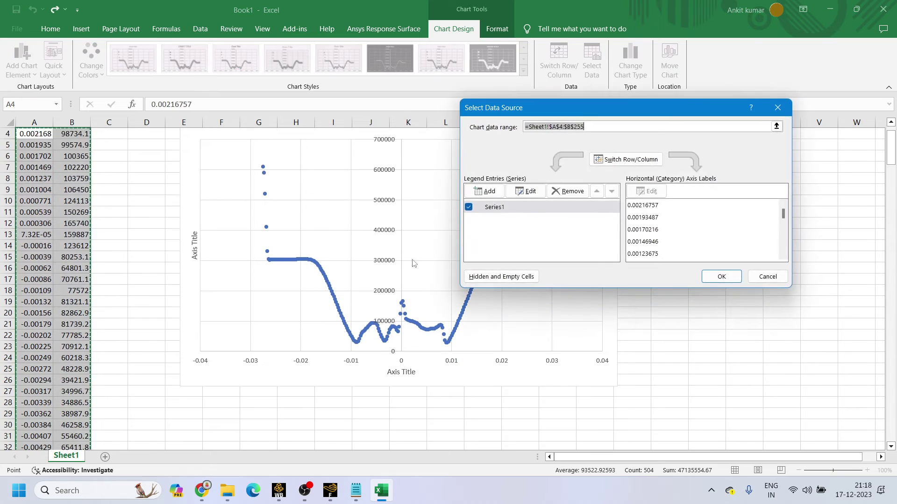
left_click(526, 191)
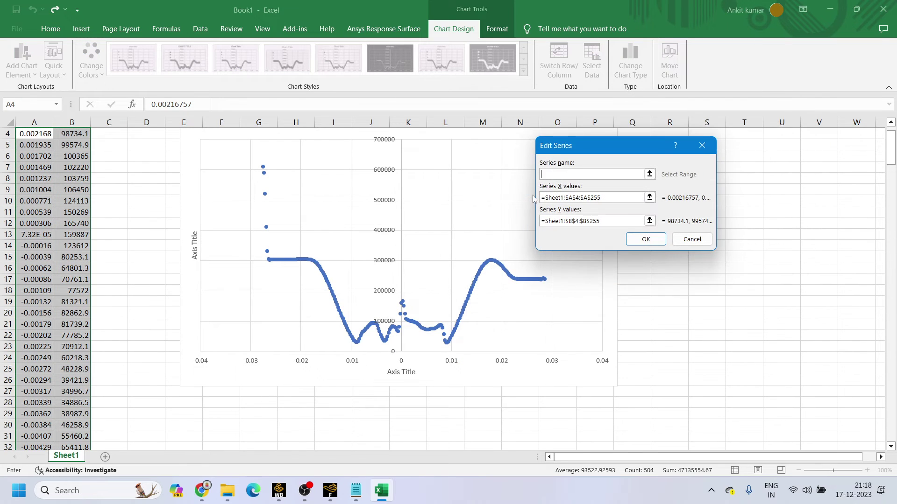
left_click_drag(604, 197, 542, 197)
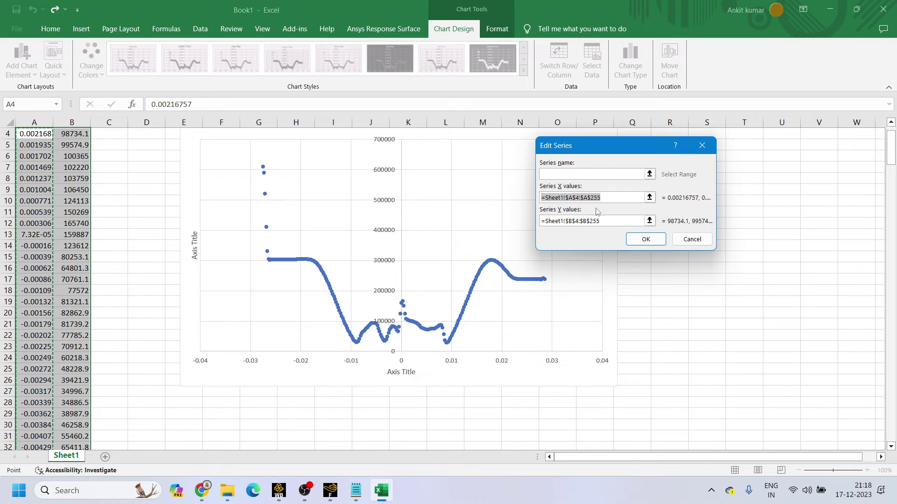
key("BackSpace")
left_click(649, 197)
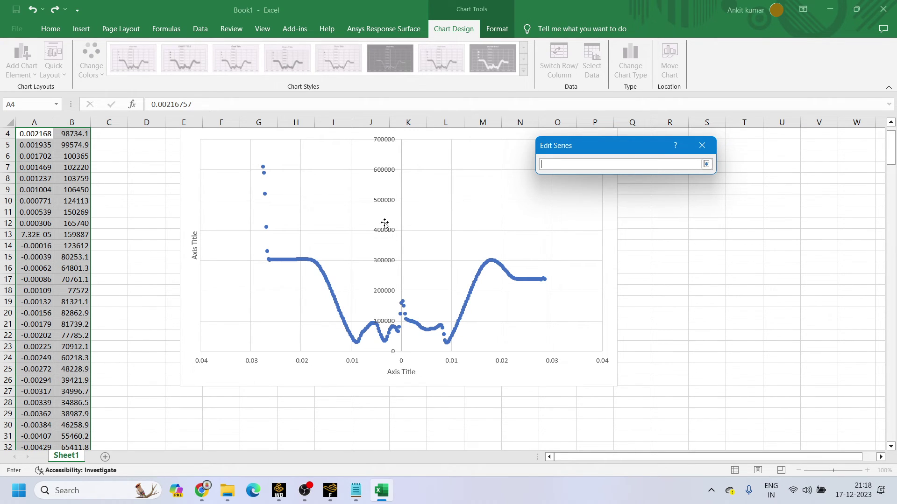
left_click(75, 137)
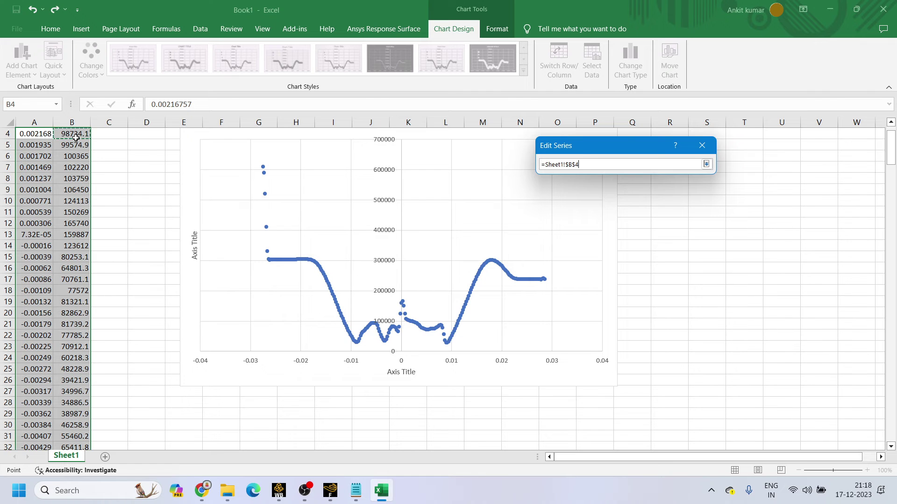
left_click_drag(85, 134, 84, 402)
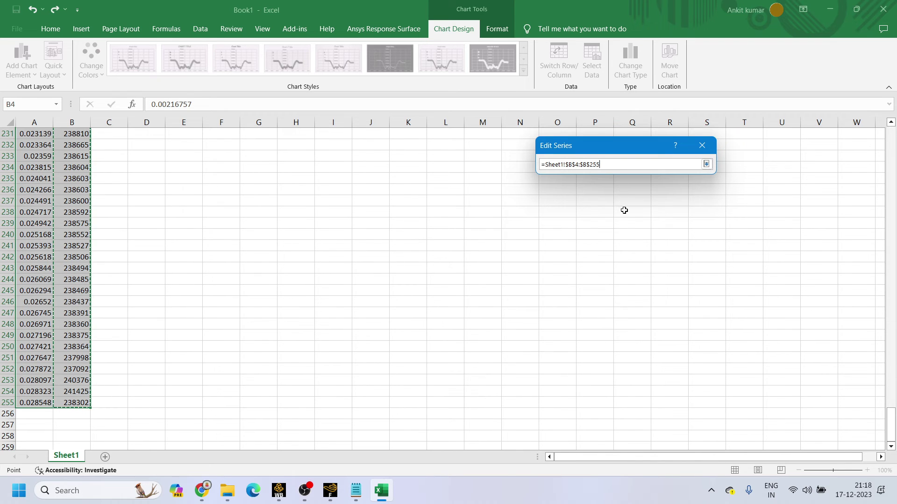
key("Return")
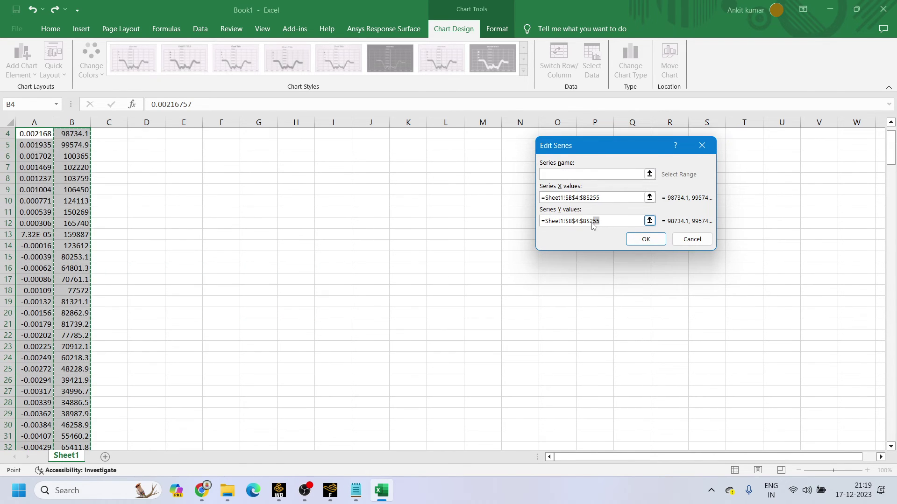
Set the series Y values to the position column, =Sheet1!$A$4:$A$255, apply the data source changes, and return to the chart.
left_click_drag(604, 221, 541, 220)
key("BackSpace")
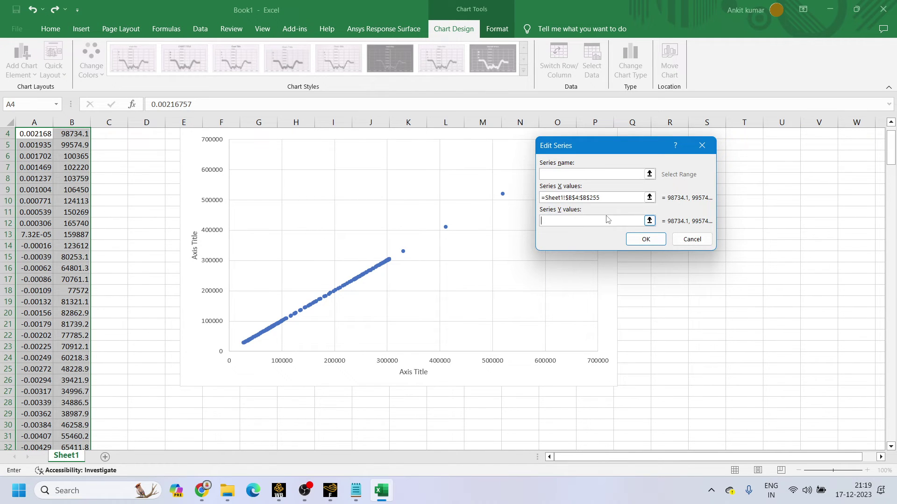
left_click(649, 221)
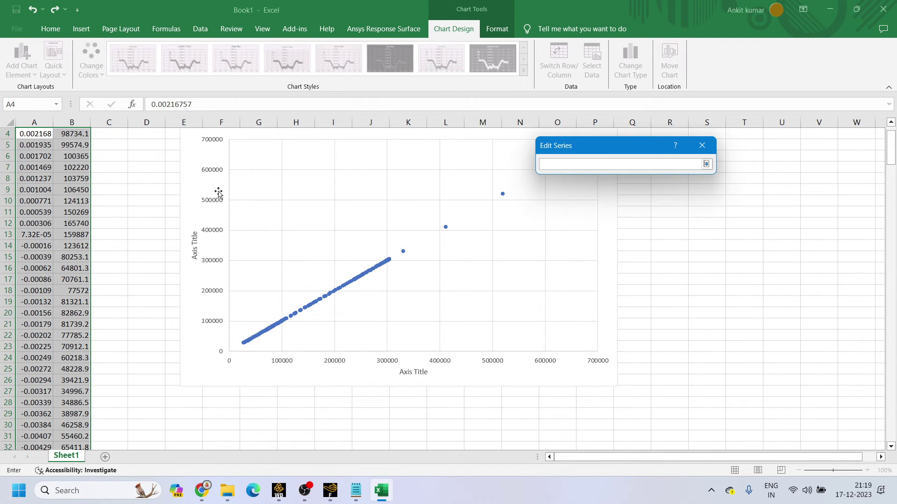
left_click(42, 135)
left_click_drag(33, 213, 24, 415)
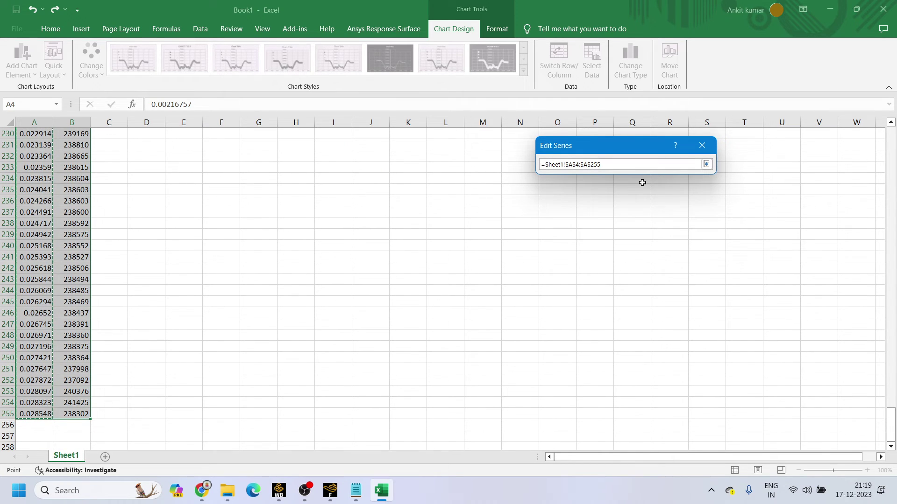
key("Return")
left_click(645, 239)
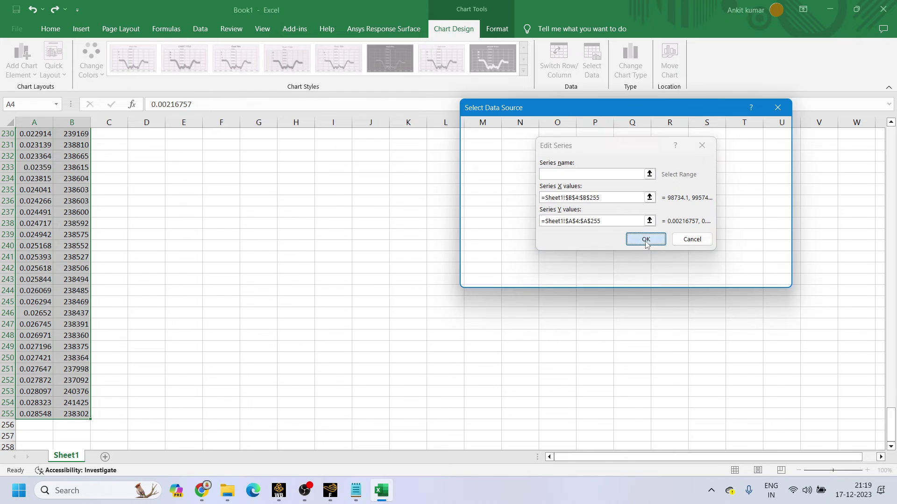
left_click(721, 276)
scroll(631, 286, "up", 17)
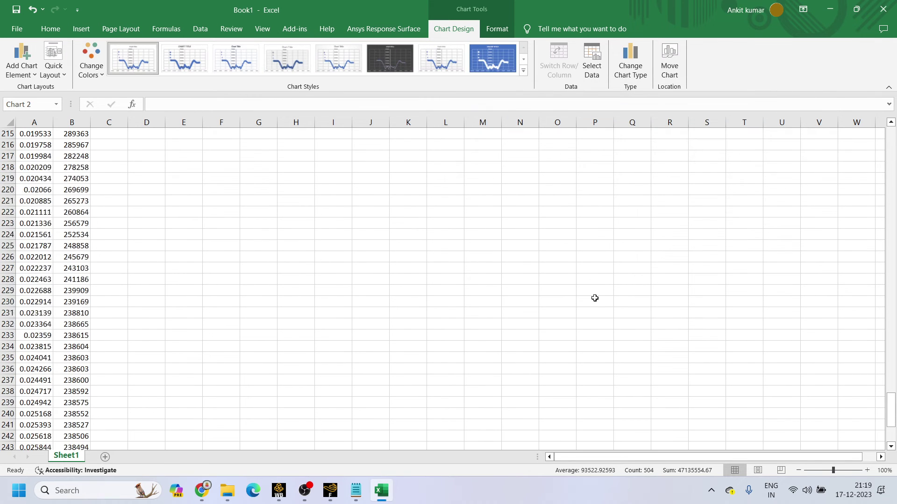
scroll(600, 298, "up", 4)
left_click_drag(891, 348, 892, 137)
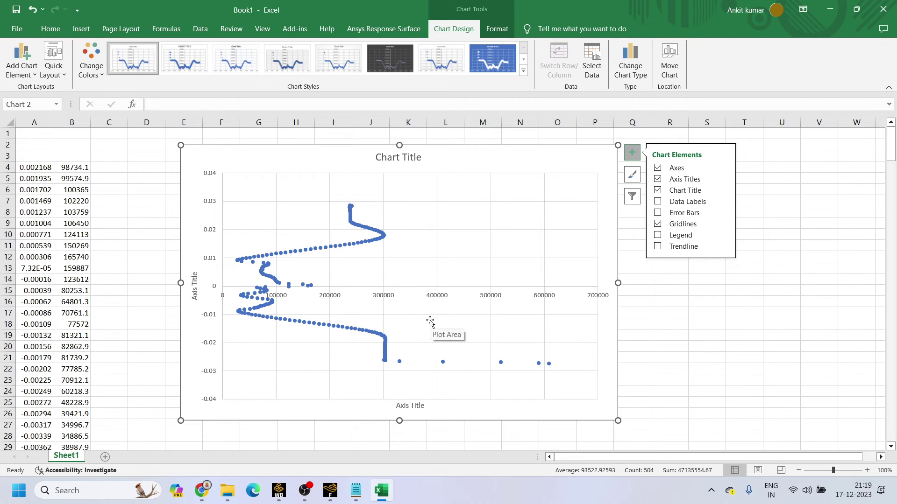
left_click(364, 296)
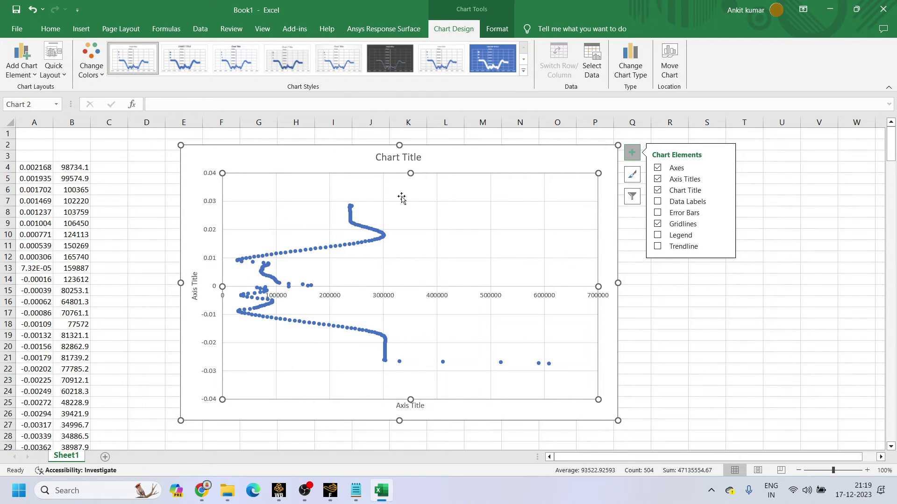
Set the scatter chart's vertical axis bounds to a minimum of -0.03 and a maximum of 0.03.
left_click(211, 226)
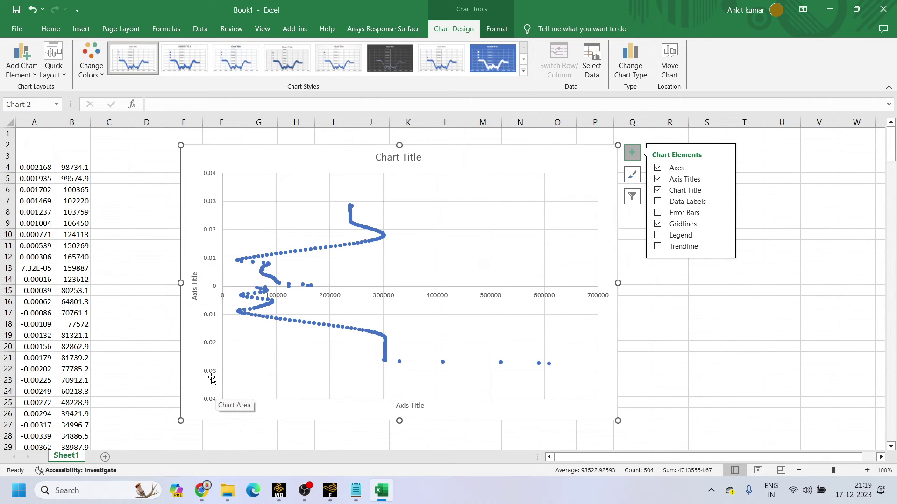
left_click(210, 209)
right_click(210, 209)
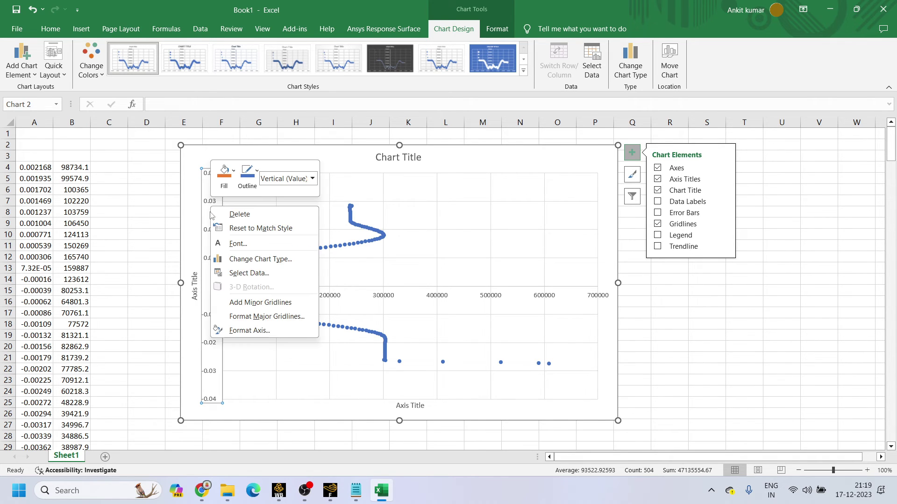
left_click(243, 332)
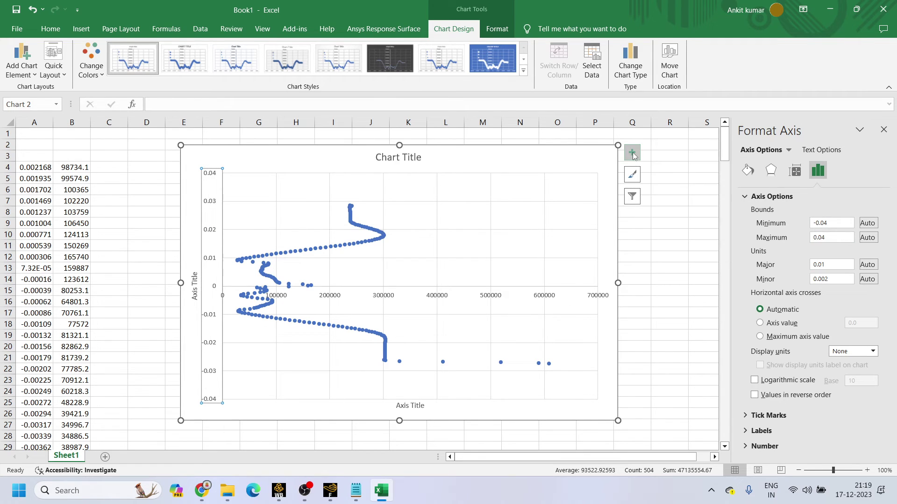
left_click(830, 223)
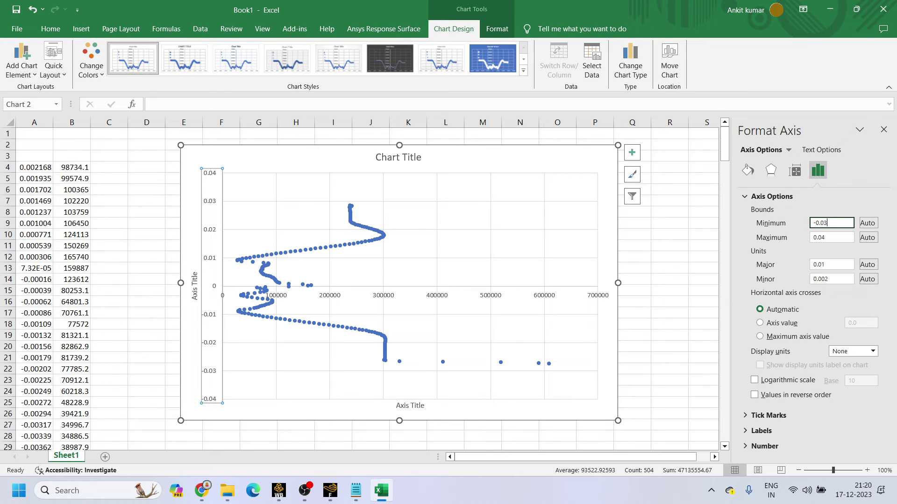
left_click(834, 237)
key("BackSpace")
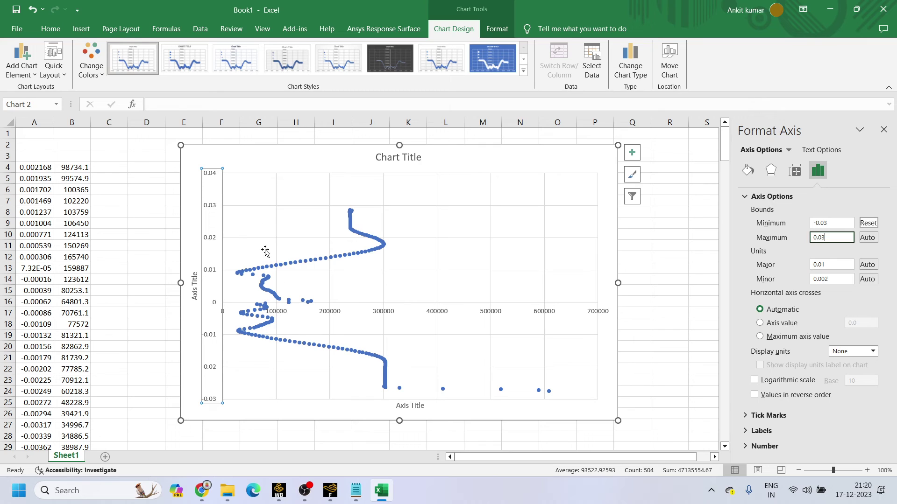
type("3")
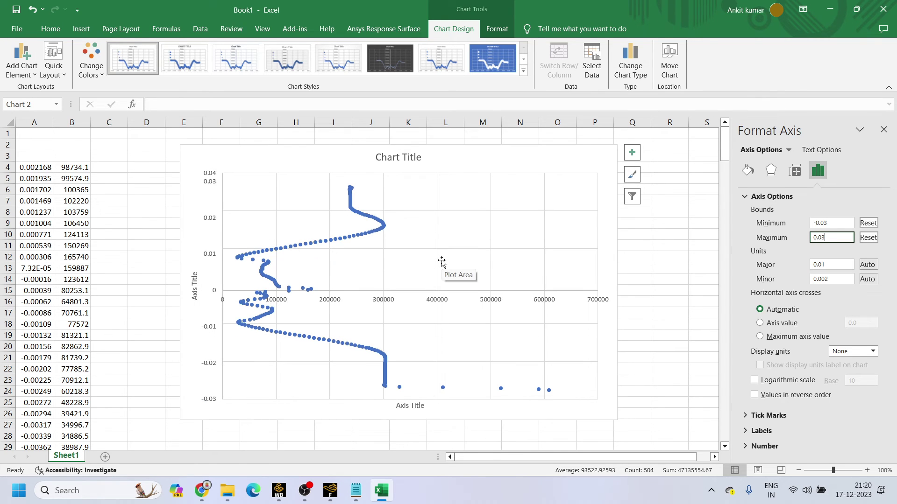
key("Return")
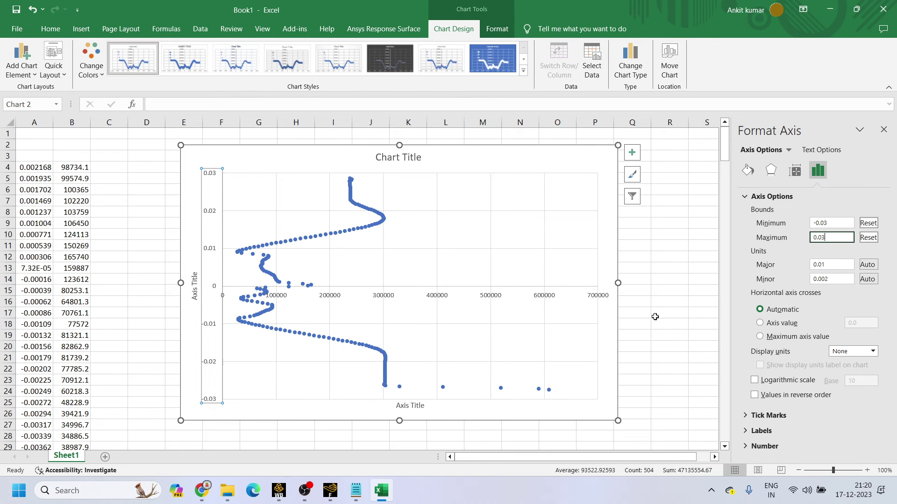
left_click(883, 130)
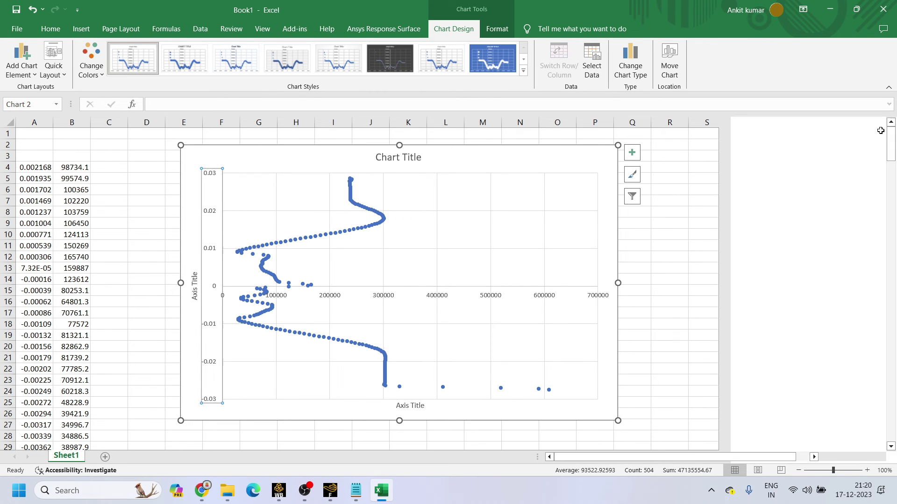
left_click(401, 299)
double_click(401, 299)
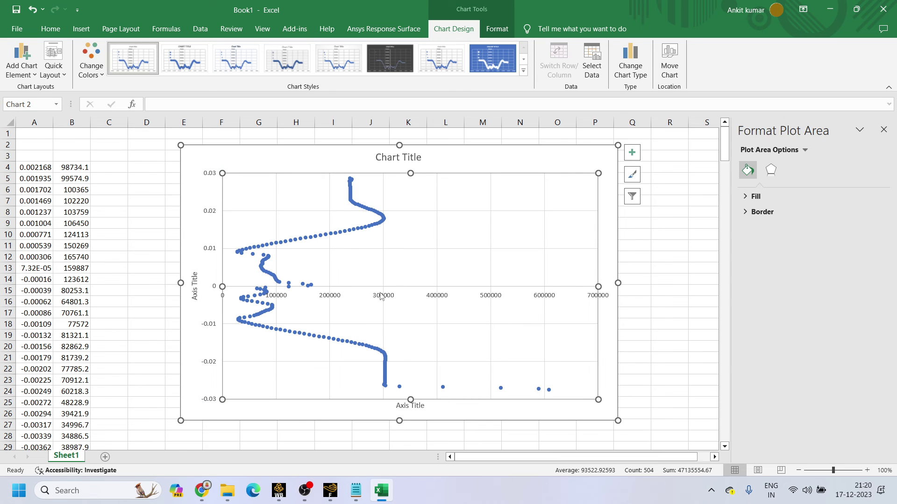
left_click(314, 295)
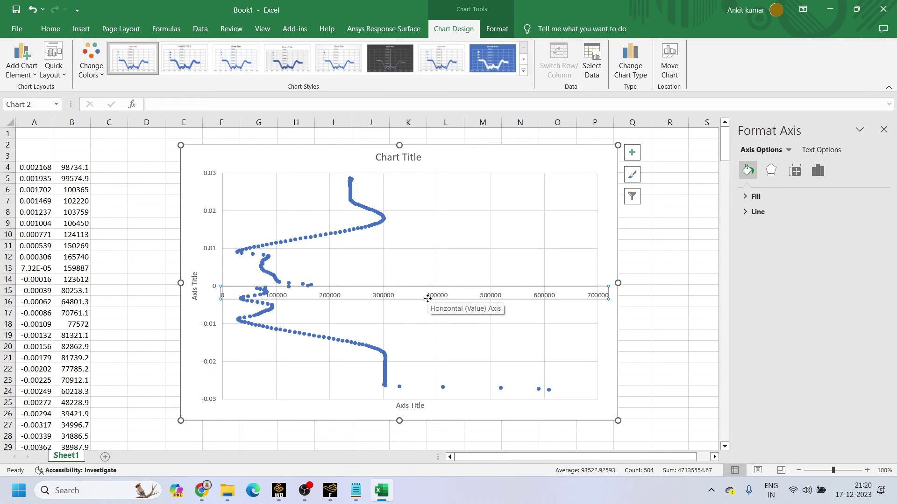
left_click(413, 298)
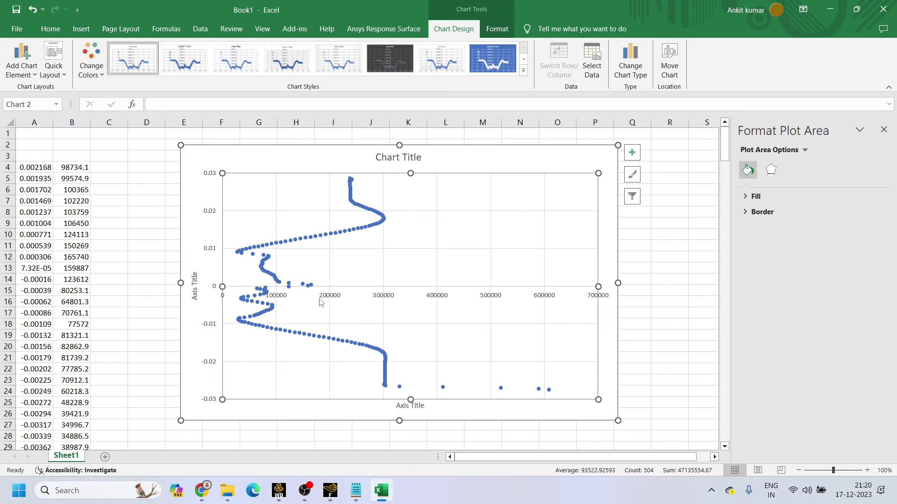
left_click_drag(523, 297, 525, 297)
left_click(596, 299)
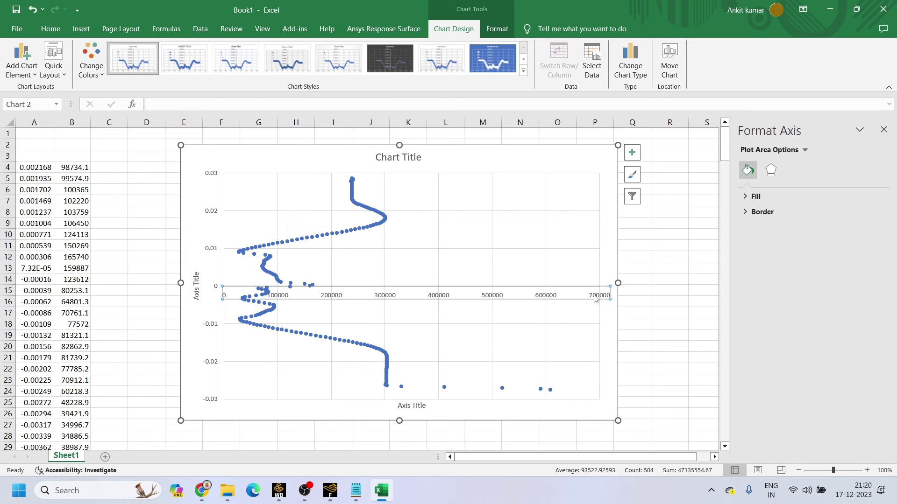
right_click(595, 296)
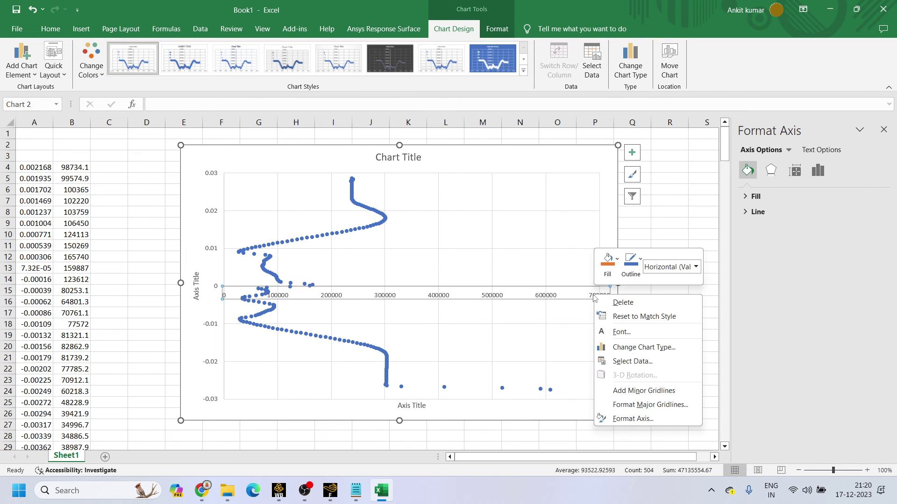
left_click(620, 362)
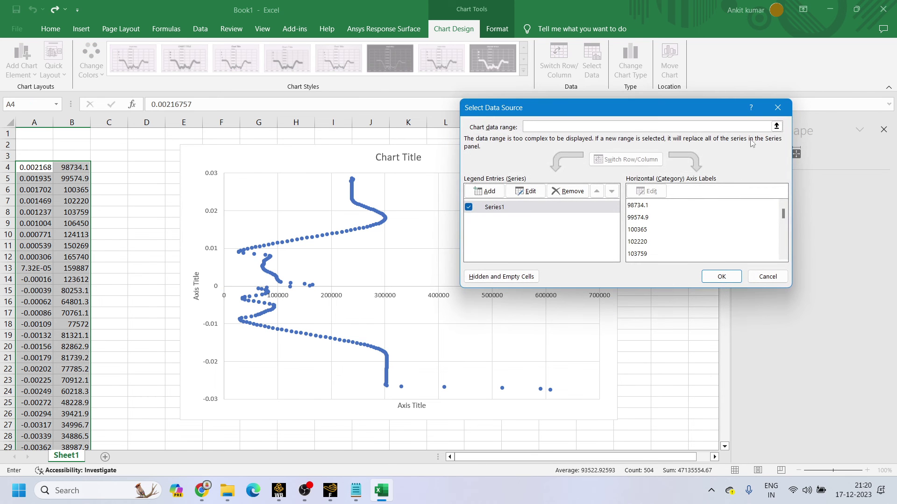
left_click(777, 107)
Set the horizontal pressure axis maximum bound to 400000 and close the axis formatting.
right_click(550, 298)
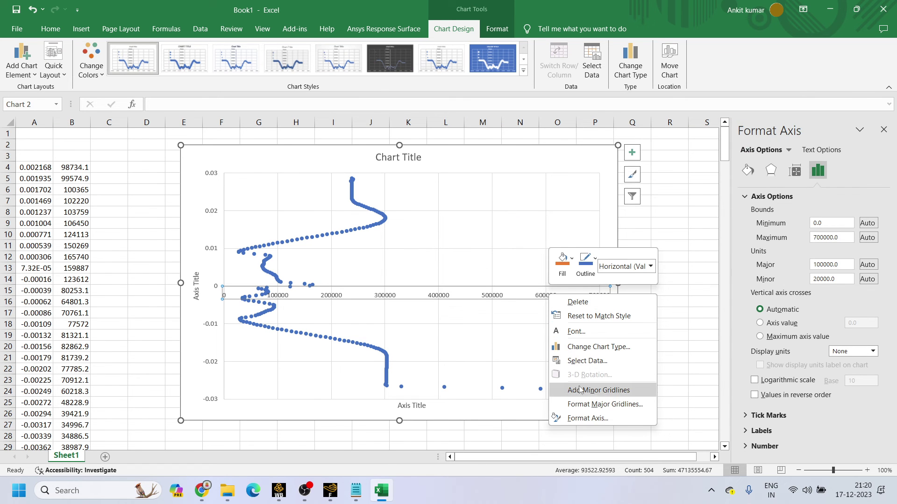
left_click(584, 418)
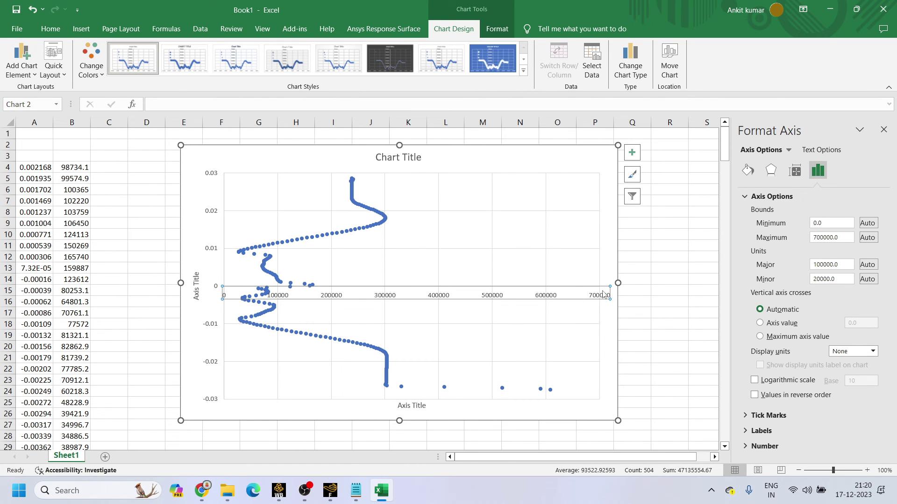
left_click_drag(846, 238, 826, 241)
type("4")
type("00000")
key("Return")
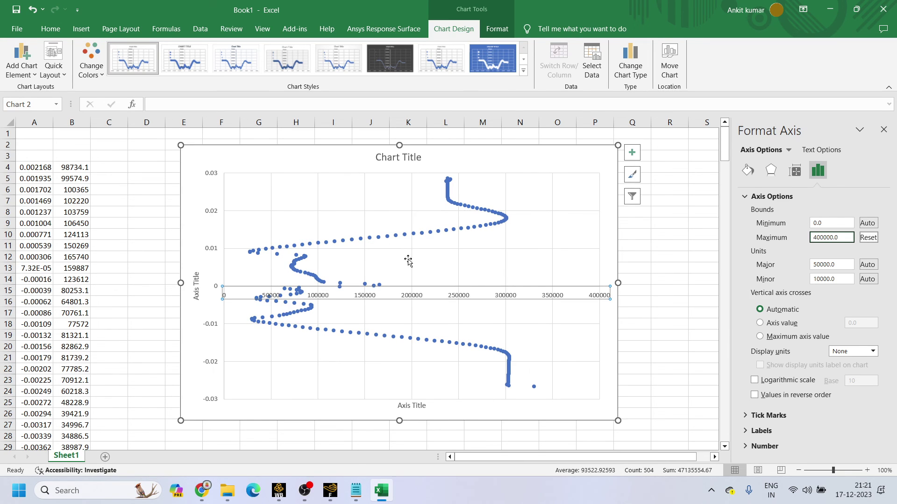
left_click(883, 129)
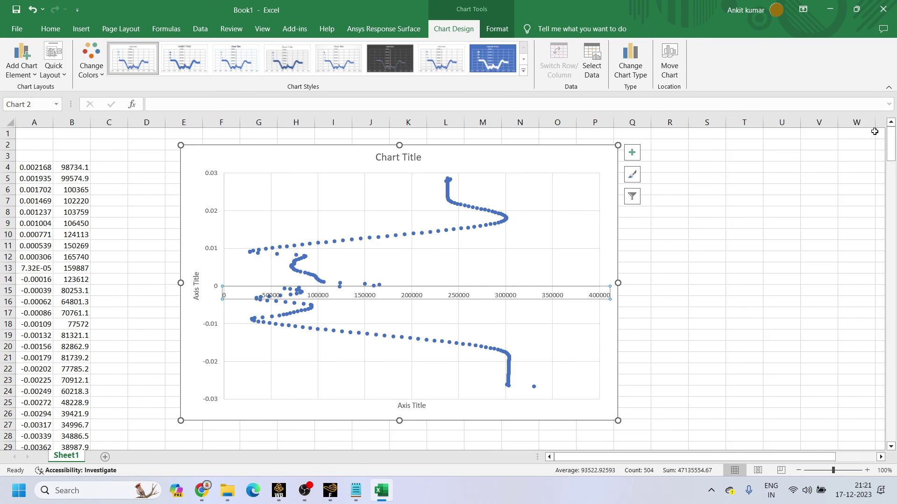
left_click(627, 68)
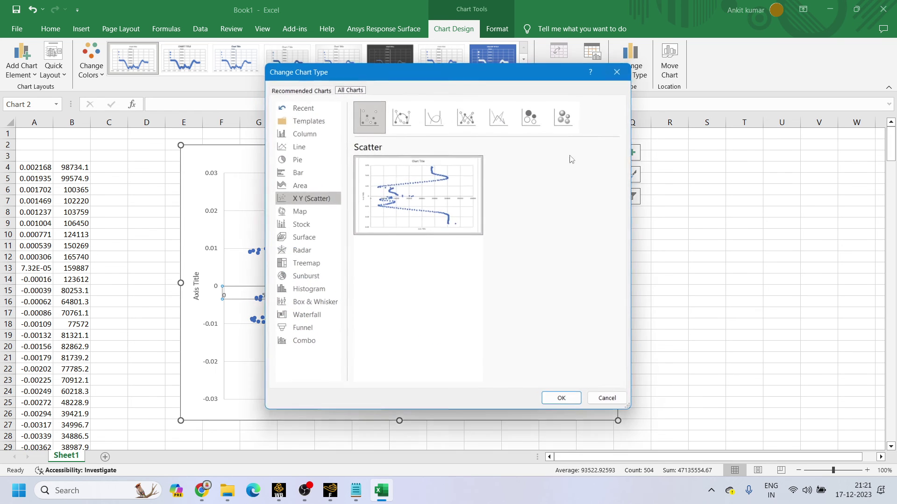
left_click(402, 118)
left_click(434, 124)
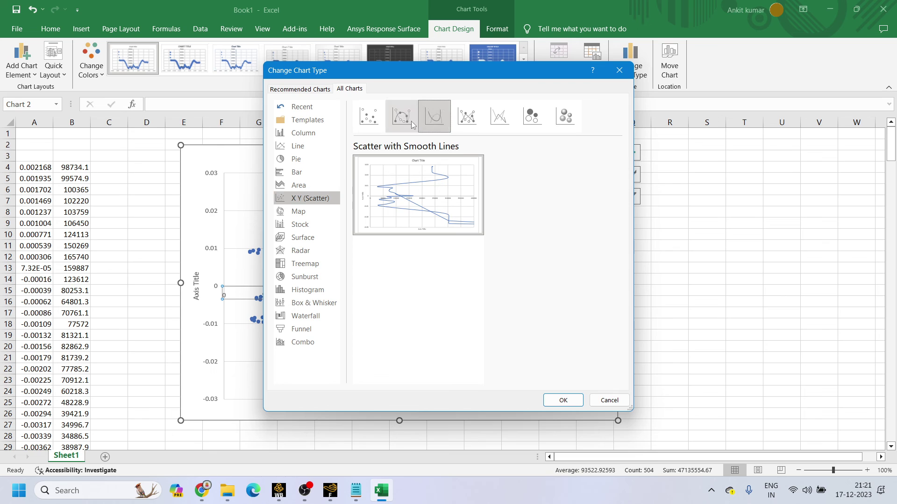
left_click(412, 124)
left_click(499, 120)
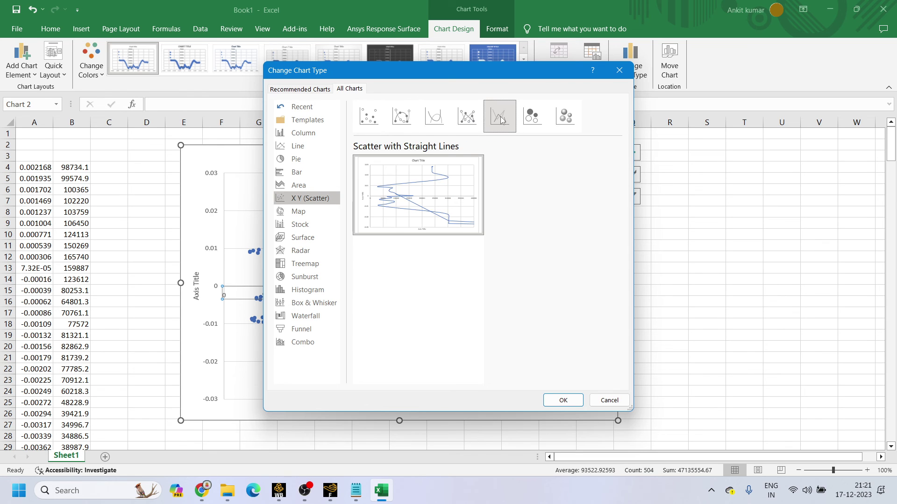
left_click(434, 120)
left_click(381, 120)
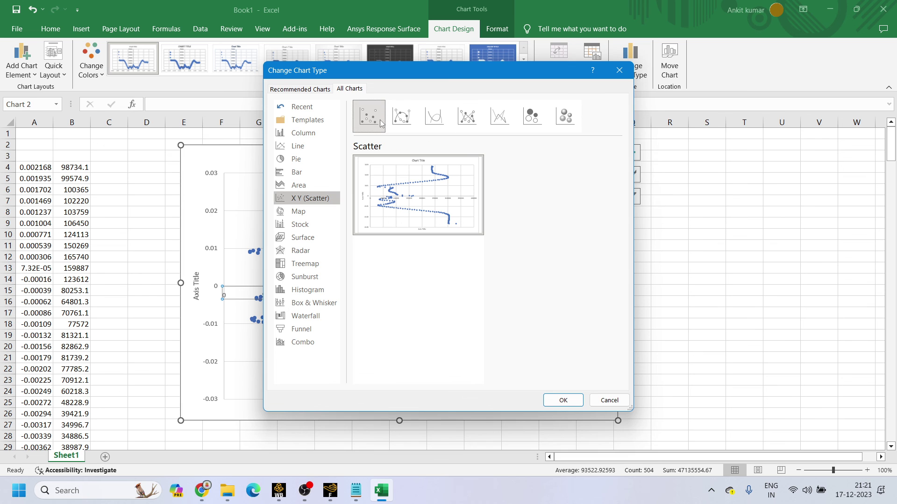
left_click(620, 70)
Try other preset styles on the scatter chart and restore its original style.
left_click(201, 69)
left_click(231, 65)
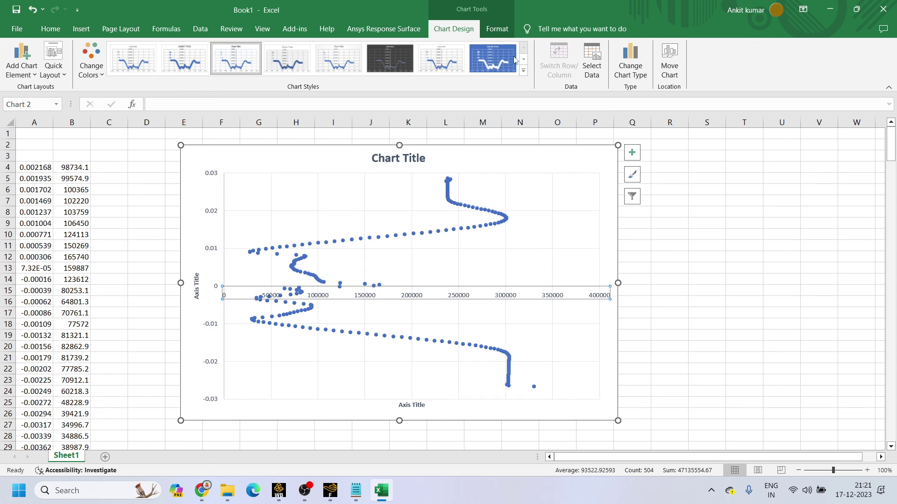
left_click(133, 58)
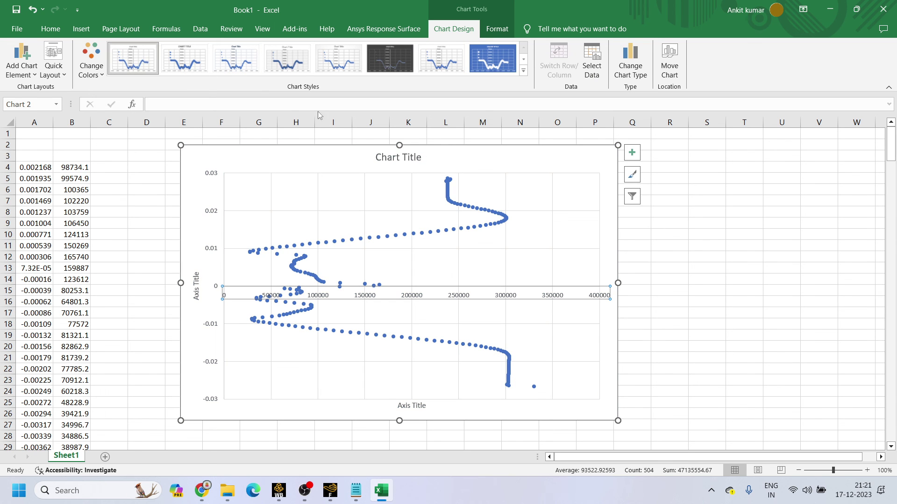
Change the chart type to Scatter with Smooth Lines and apply it.
left_click(630, 66)
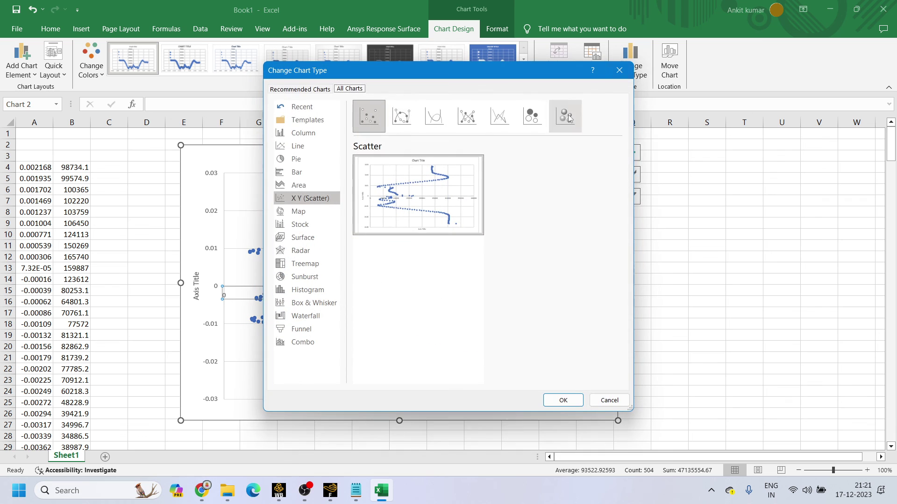
left_click(299, 146)
mouse_move(447, 189)
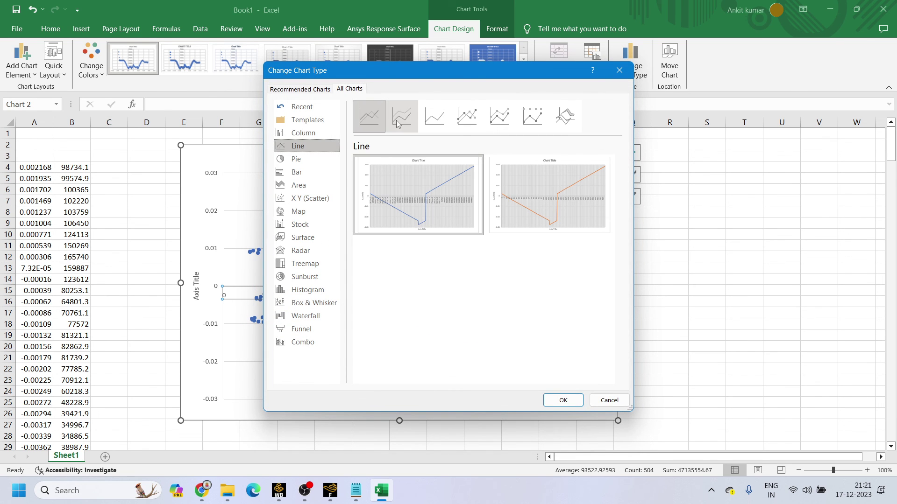
left_click(308, 198)
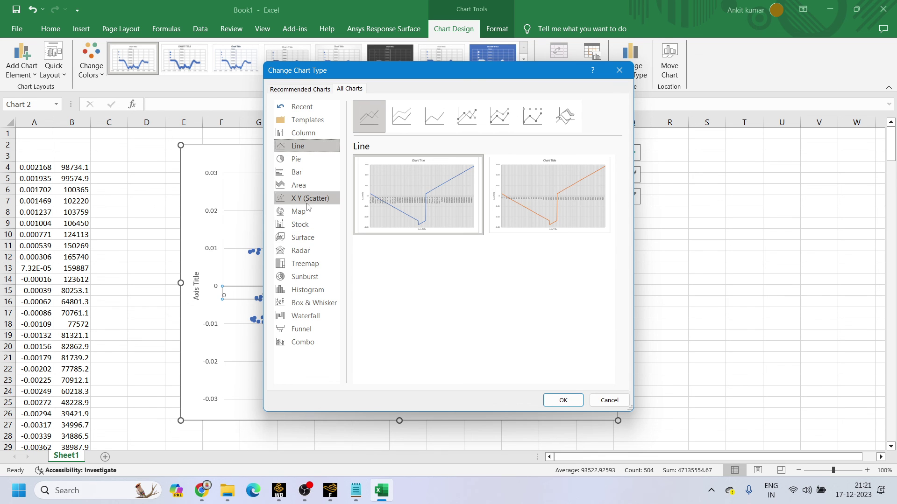
left_click(434, 120)
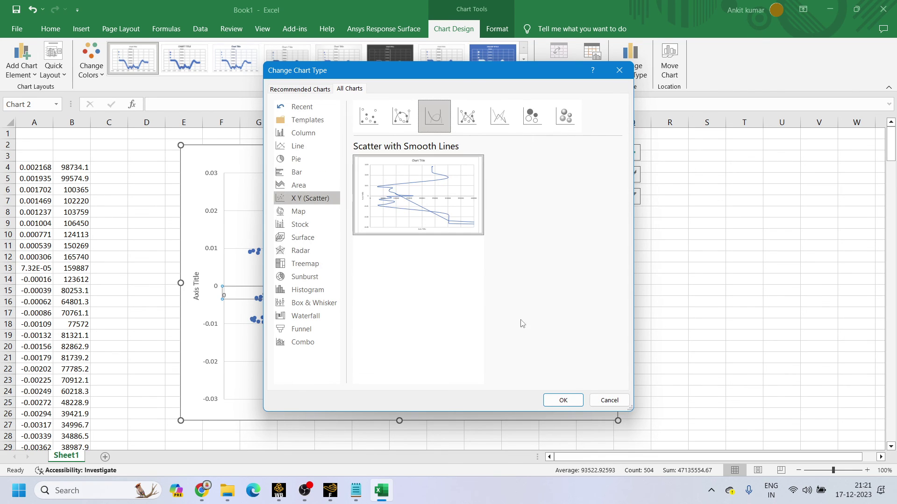
left_click(563, 400)
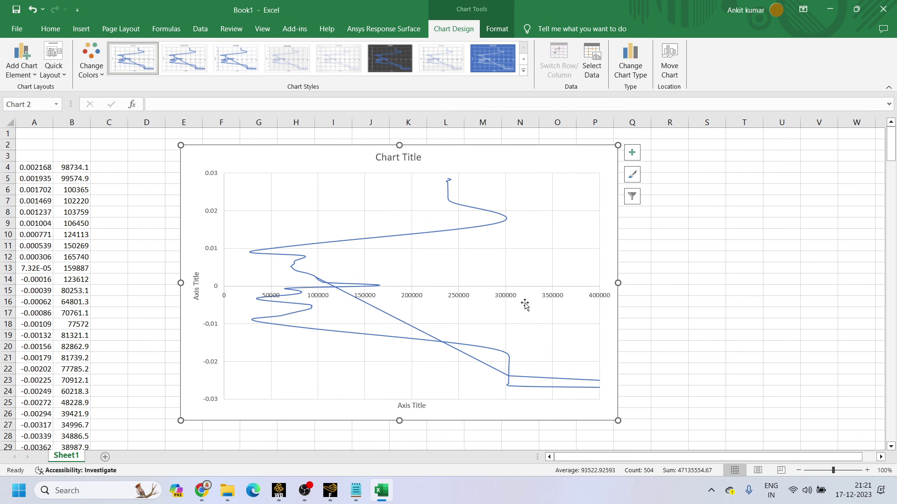
Select the horizontal axis title, the vertical axis title and the chart title text, and dismiss the title formatting options.
left_click(426, 407)
triple_click(419, 408)
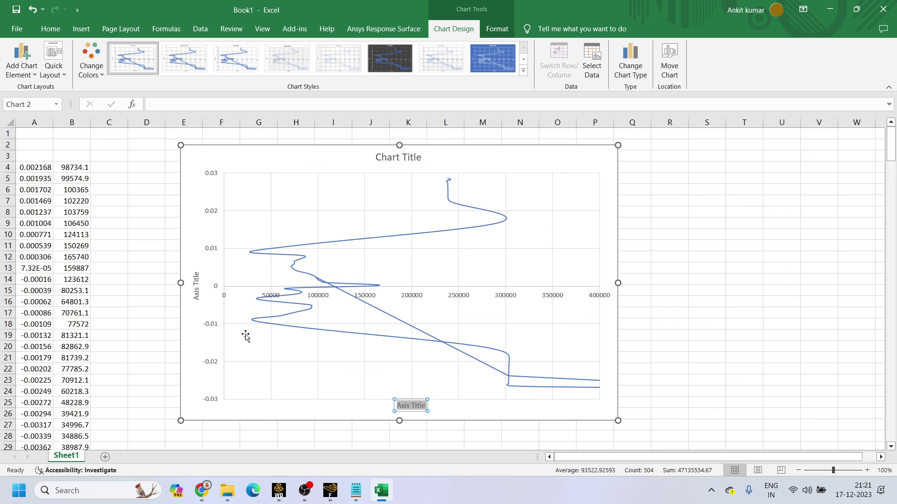
double_click(197, 290)
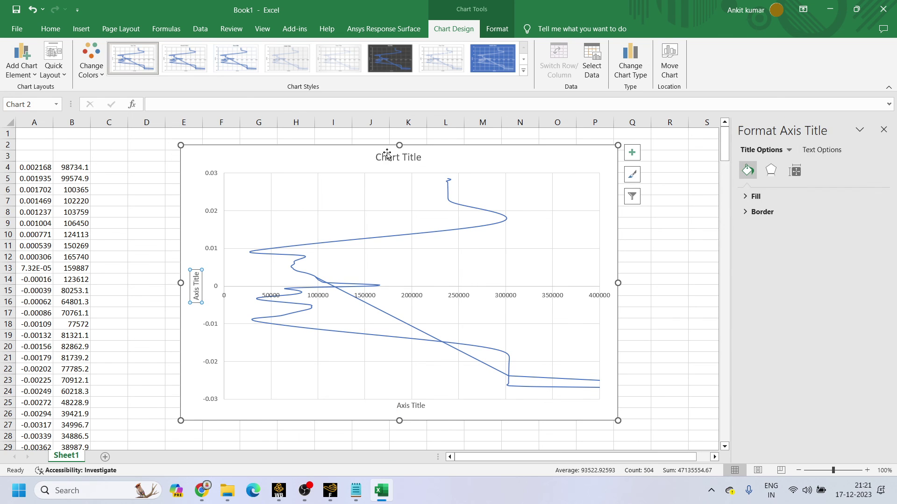
left_click(387, 156)
triple_click(397, 157)
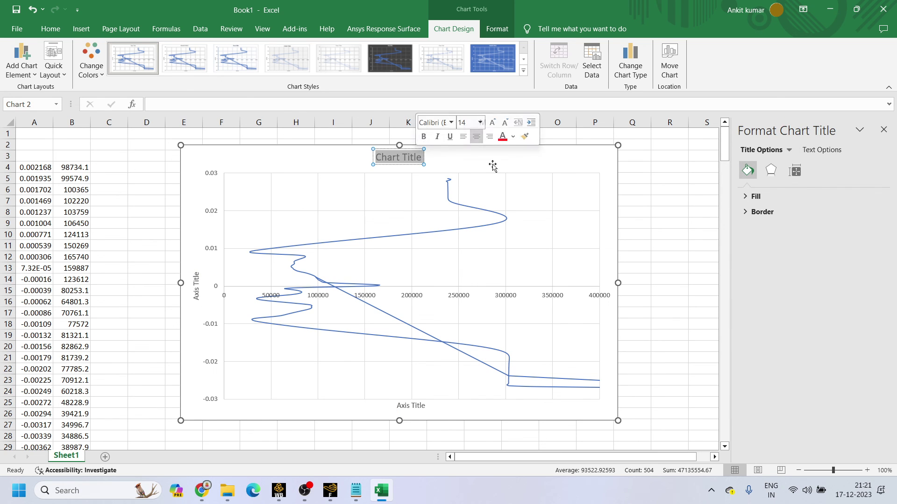
left_click(884, 129)
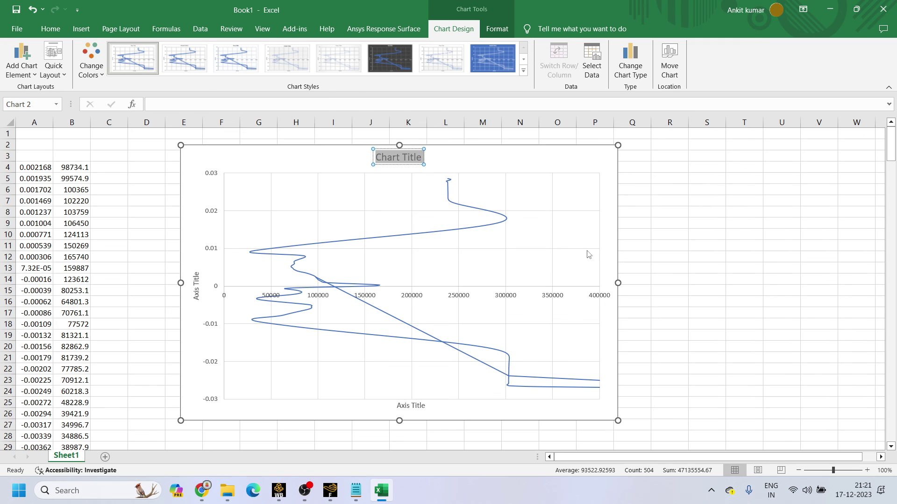